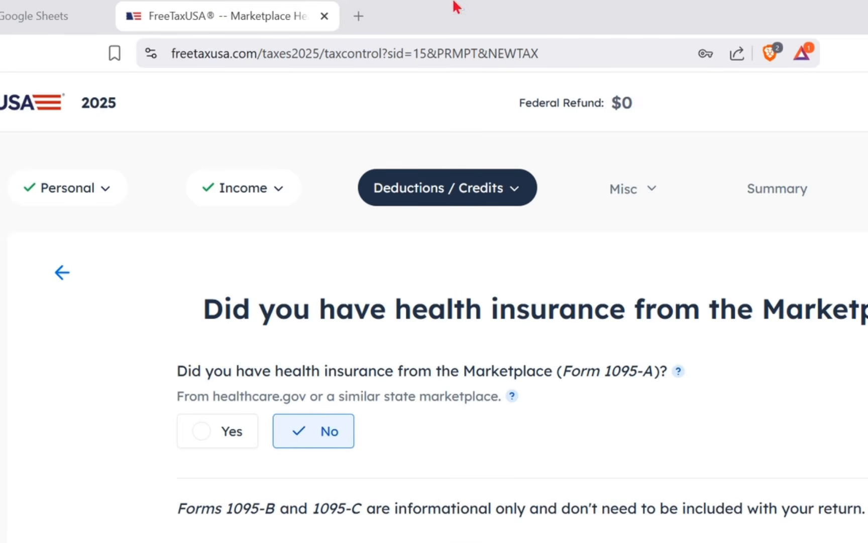
Step: Search for freetaxusa in a new browser tab, open the official FreeTaxUSA website and look over its home page
click(372, 19)
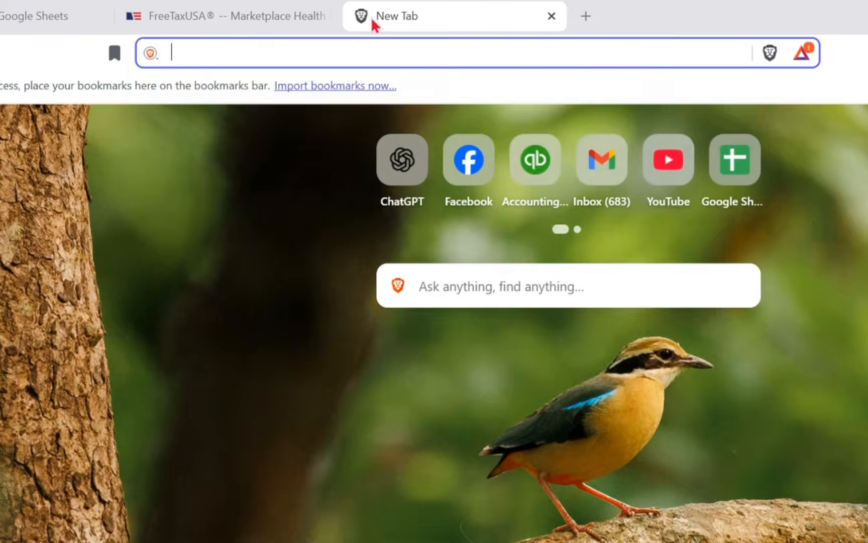
text(freetaxusa.com)
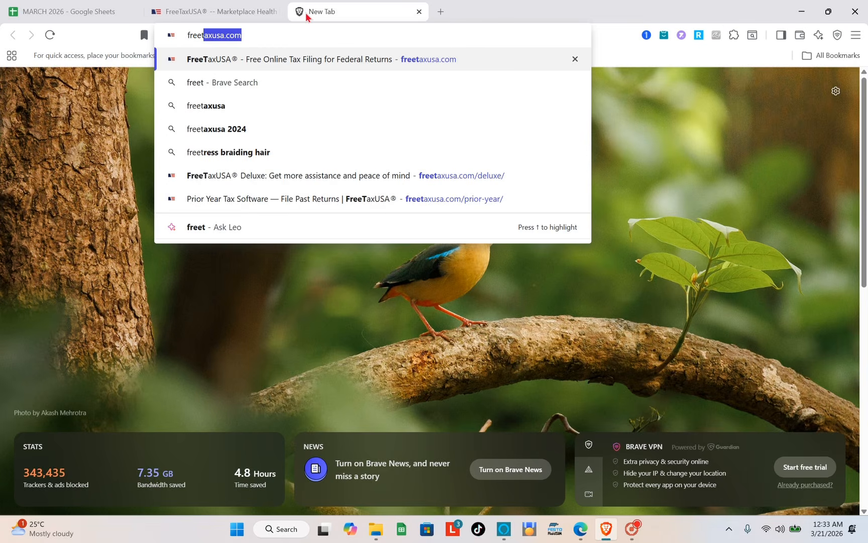
click(215, 109)
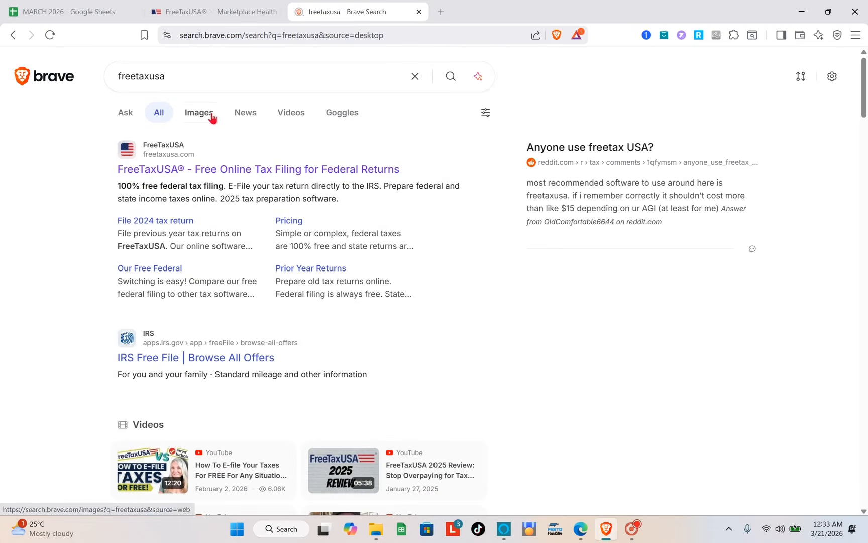
click(159, 168)
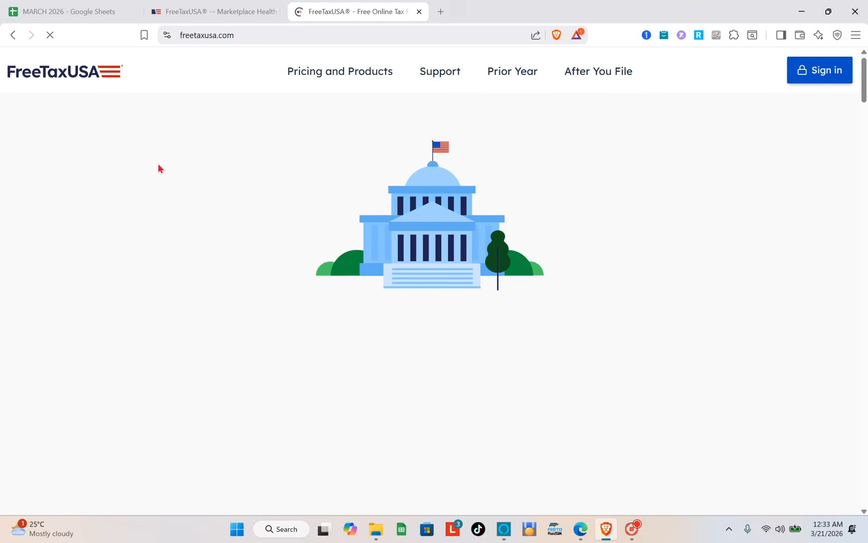
scroll(396, 232, down, 7)
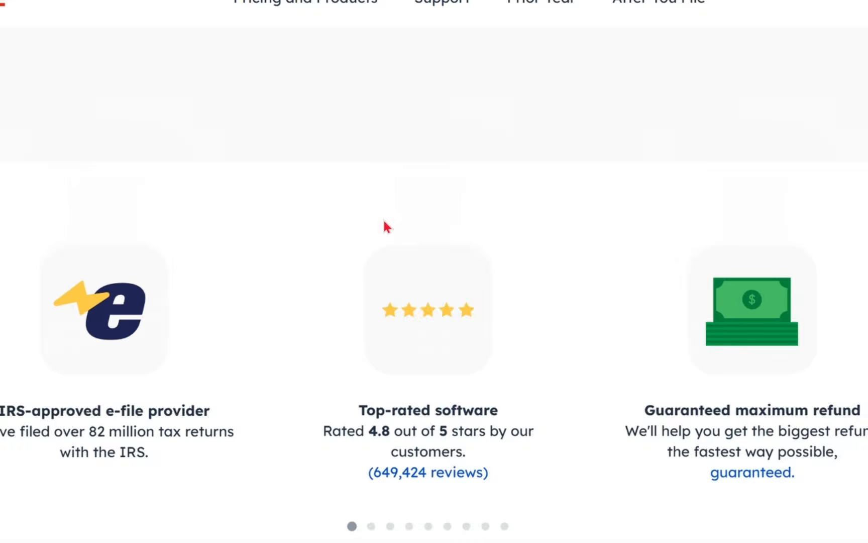
scroll(382, 217, up, 8)
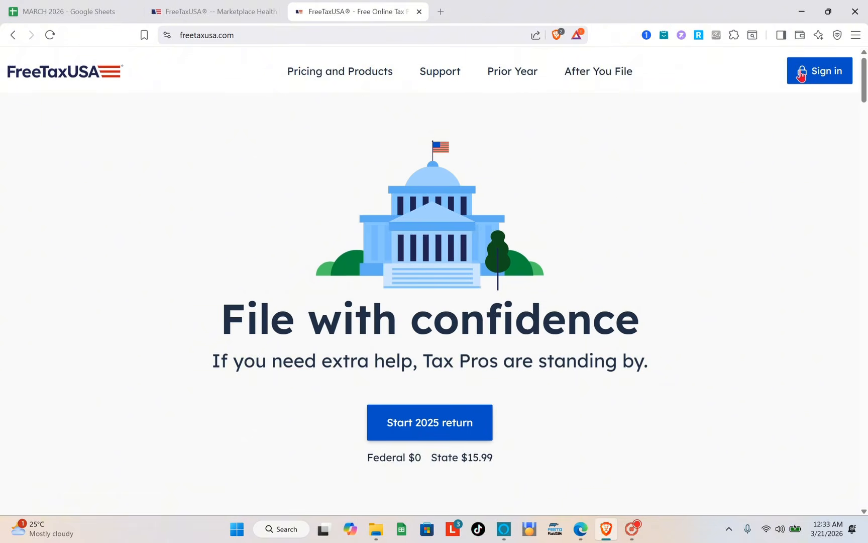
Step: View the new account setup form reached from the sign-in page, then close it to return to the 2025 tax return
click(800, 73)
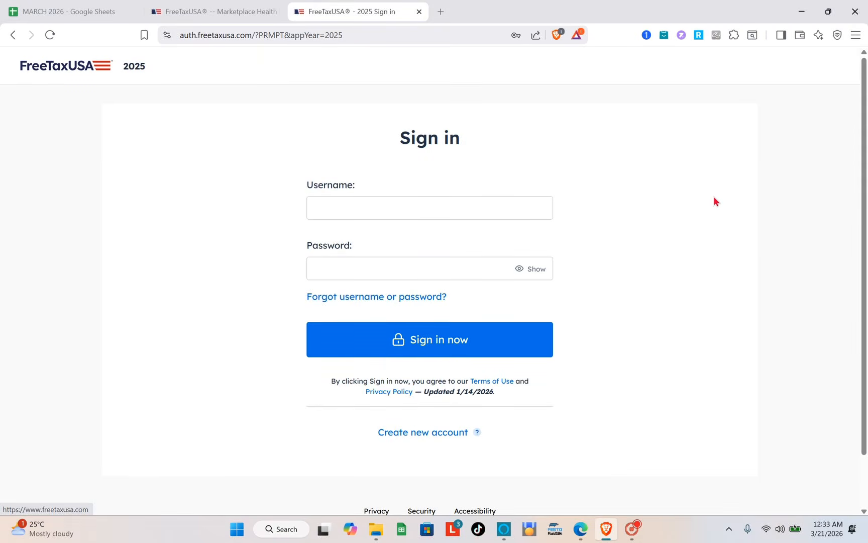
click(428, 434)
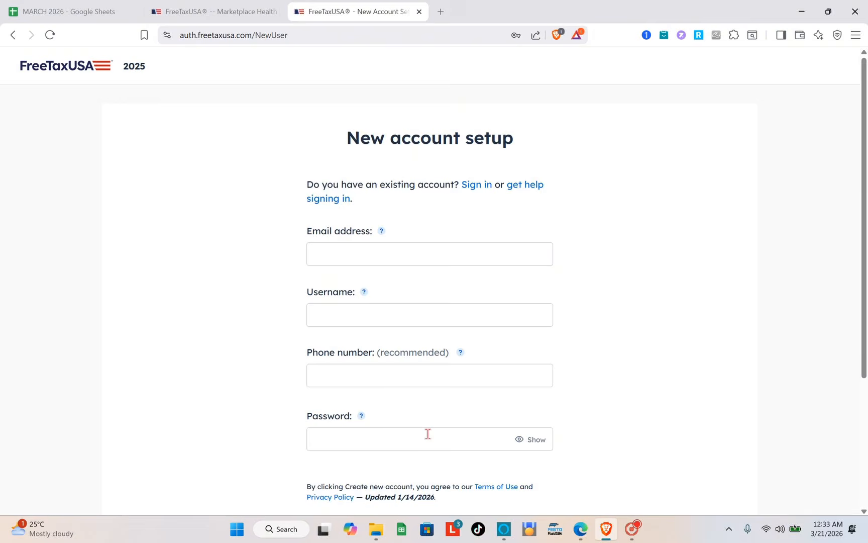
scroll(427, 434, down, 2)
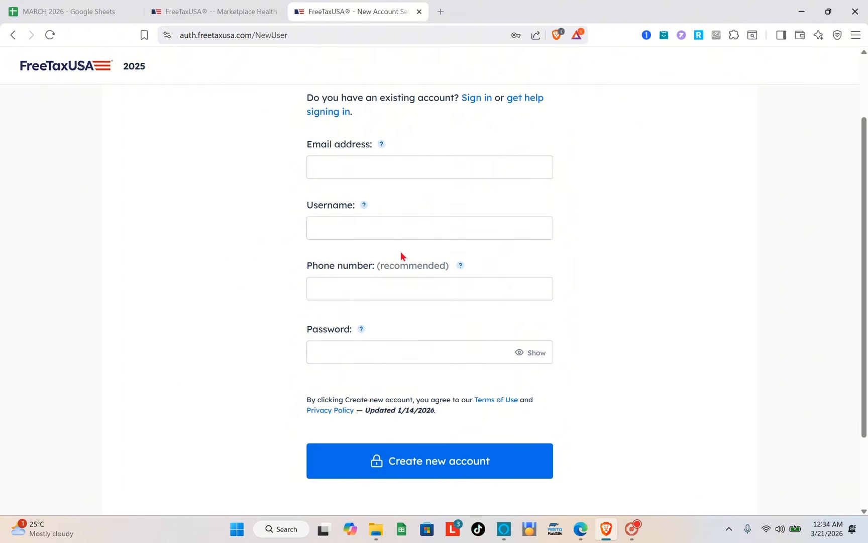
click(419, 11)
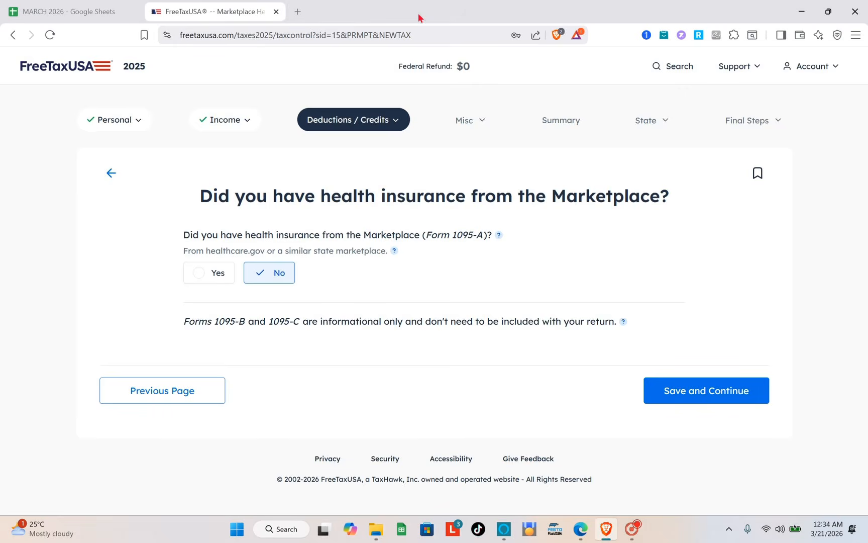
Step: Open the Taxpayer Information page of the Personal section and review the identity, address and dependency fields
click(134, 123)
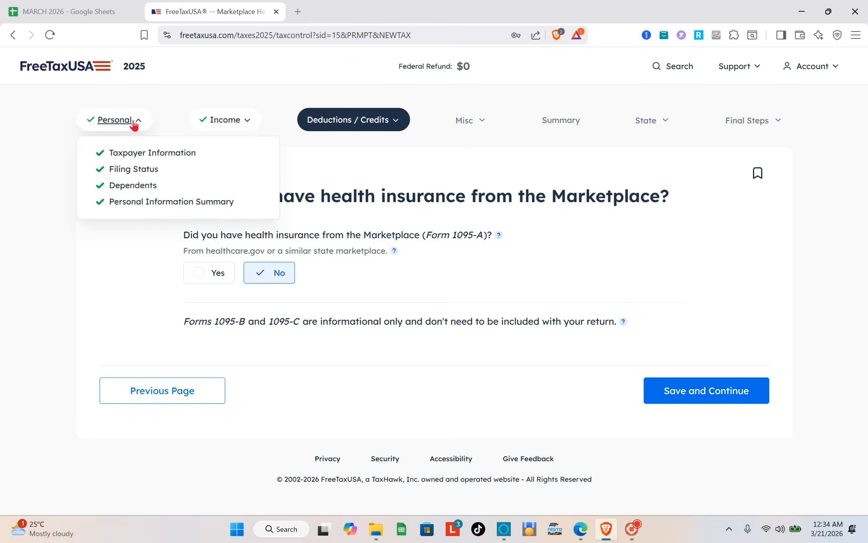
click(128, 153)
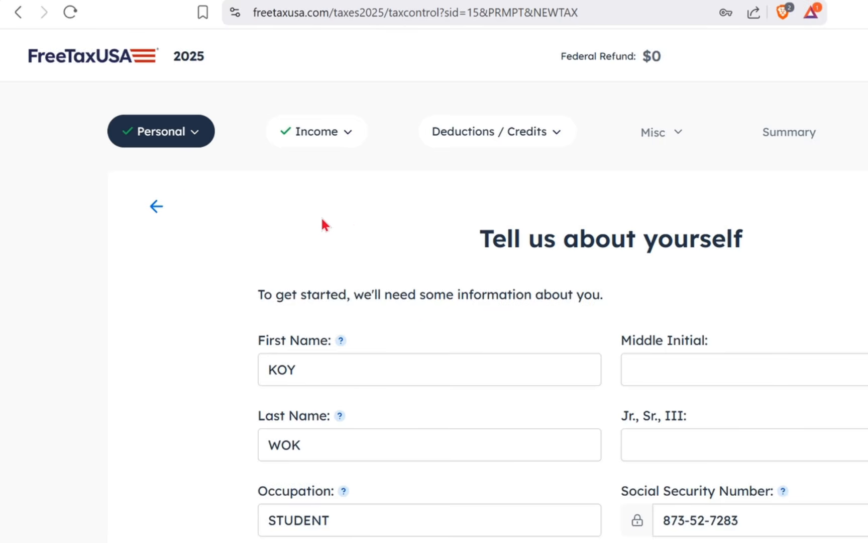
scroll(363, 218, down, 3)
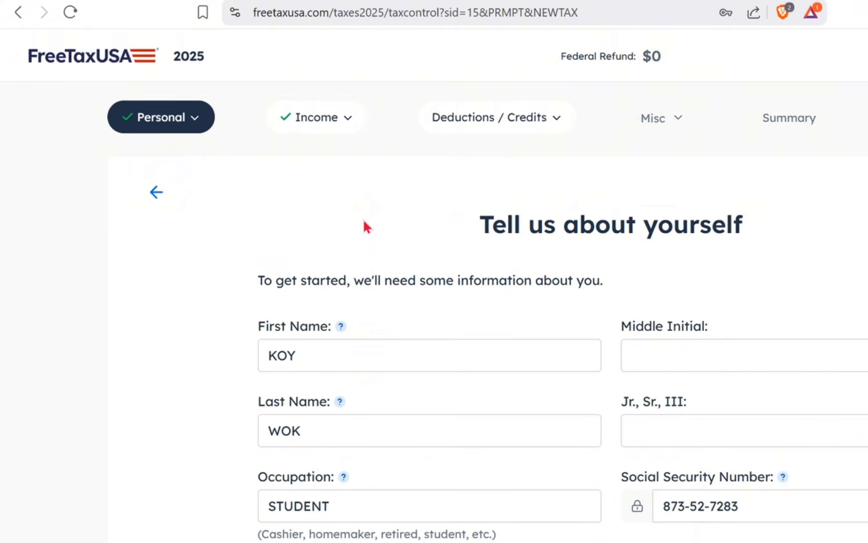
scroll(363, 217, up, 2)
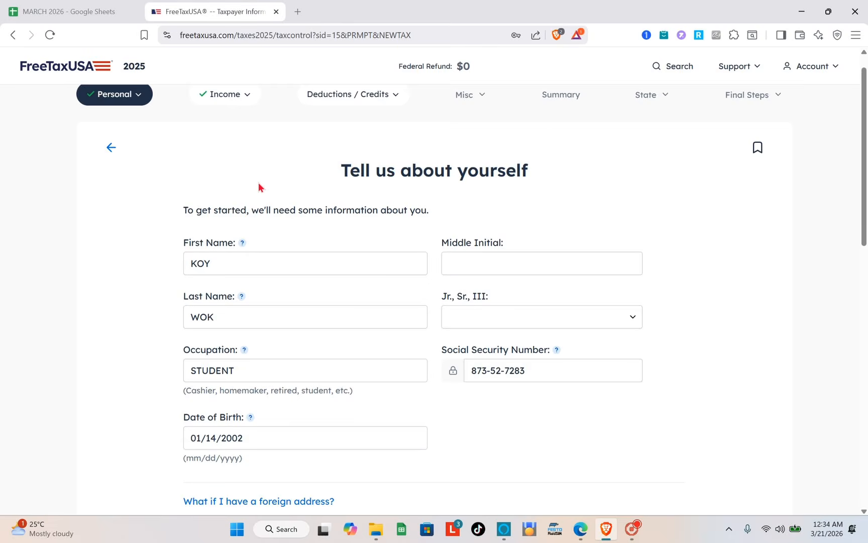
scroll(259, 187, down, 1)
scroll(258, 187, down, 5)
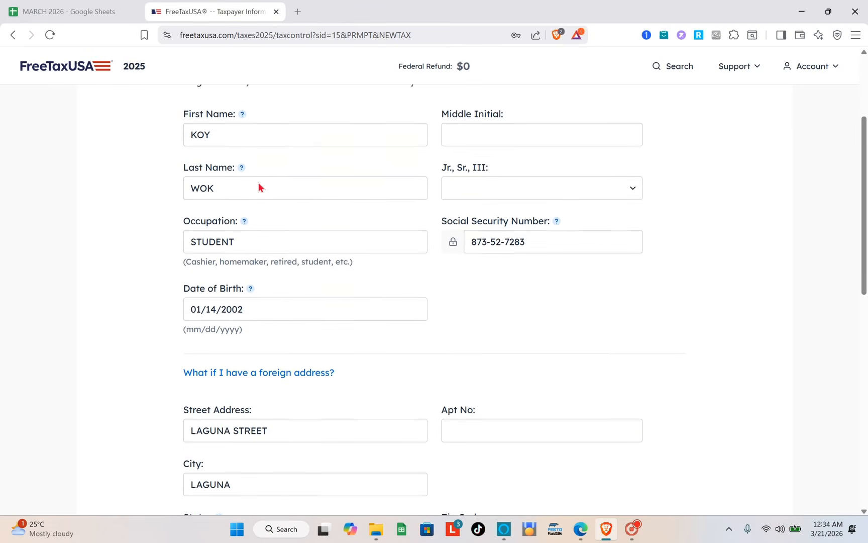
scroll(258, 182, down, 8)
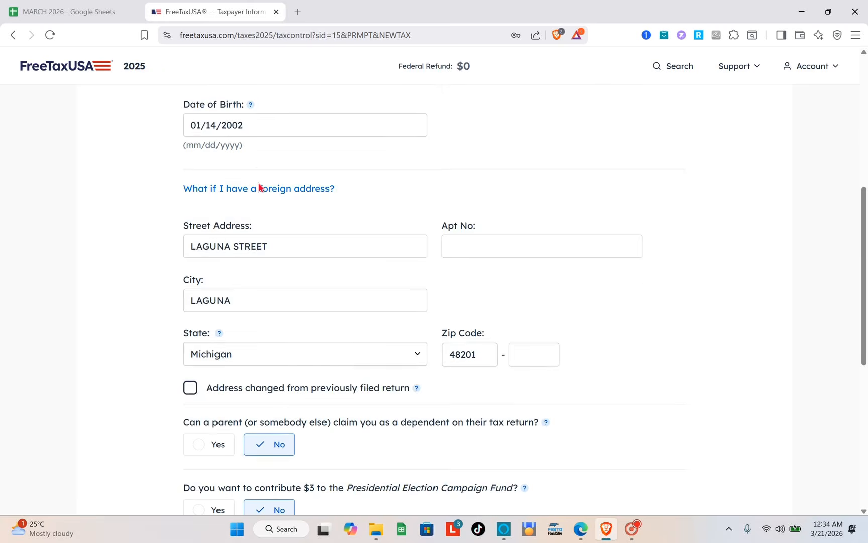
scroll(259, 185, up, 15)
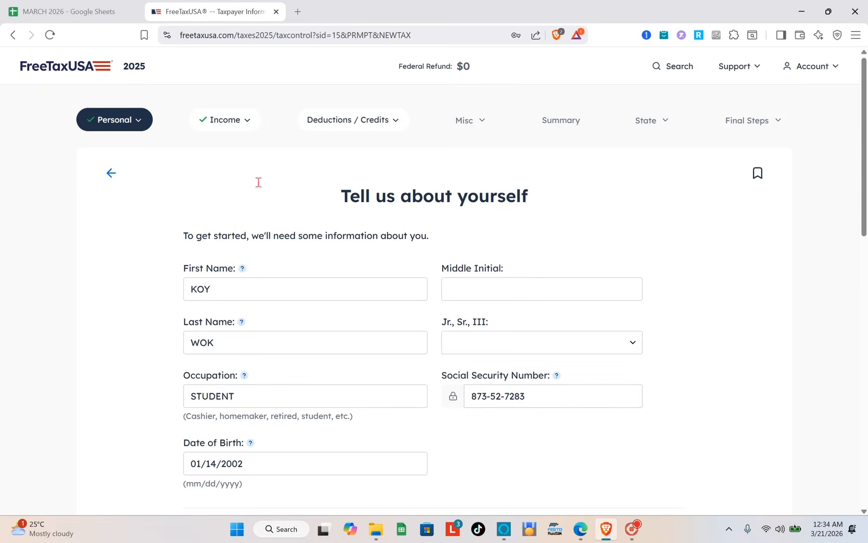
Step: View the Filing Status options and the Dependents page in the Personal section
click(125, 120)
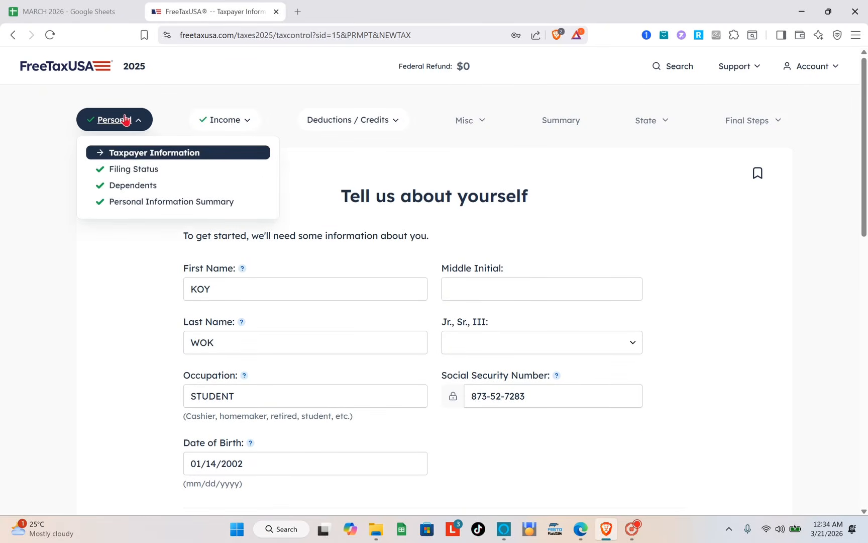
click(133, 168)
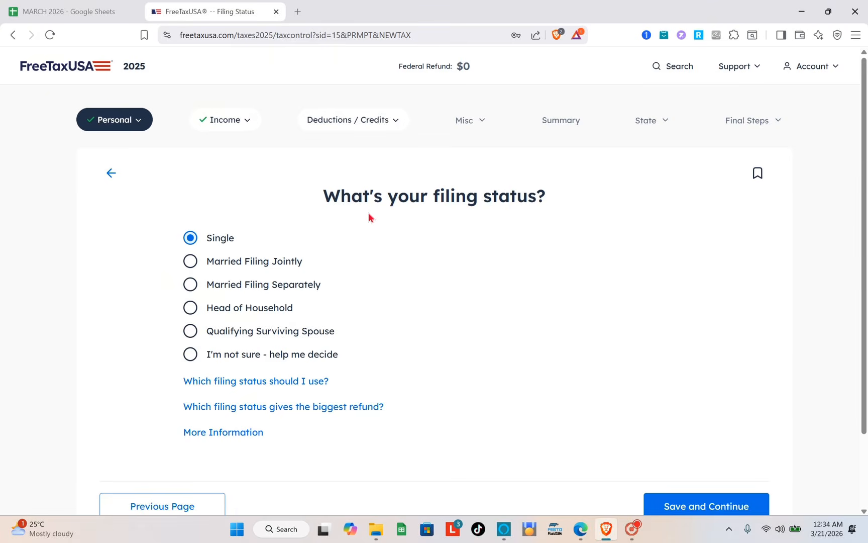
click(128, 116)
click(129, 186)
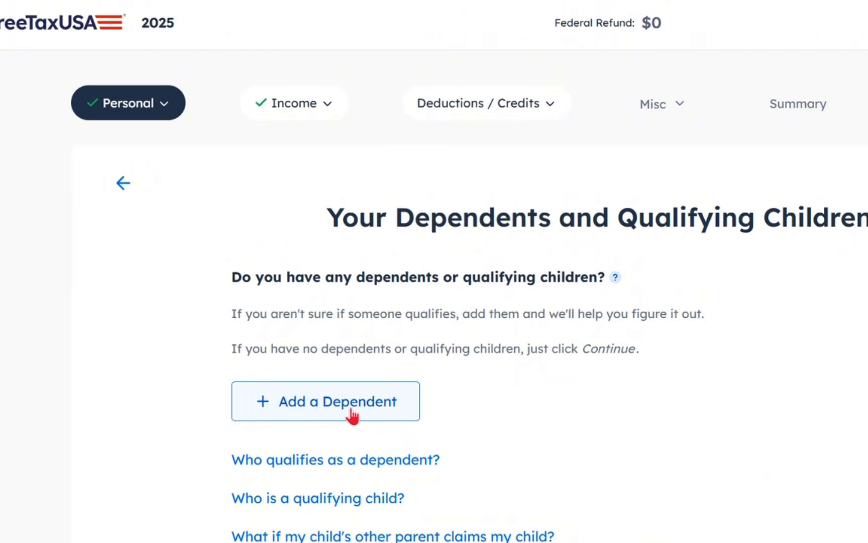
Step: Open the Personal Information Summary and review it down to the Identity Protection PIN and phone number sections
click(164, 115)
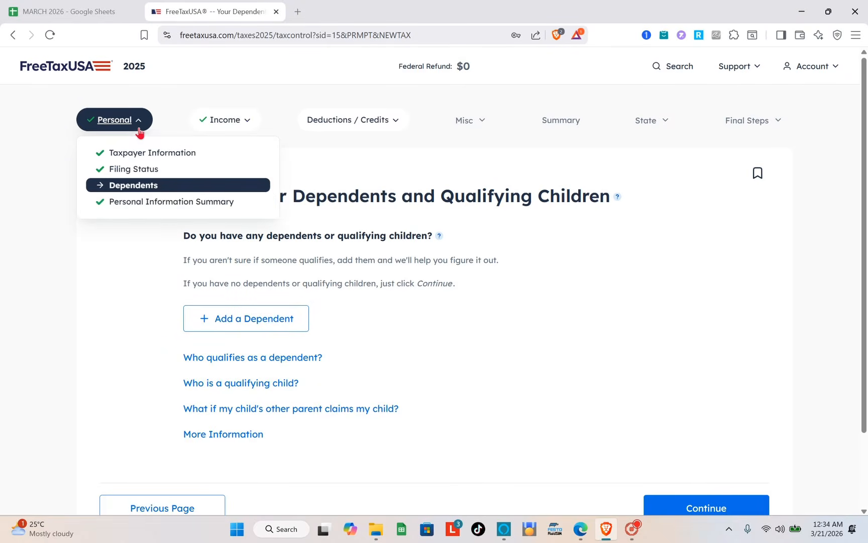
click(164, 207)
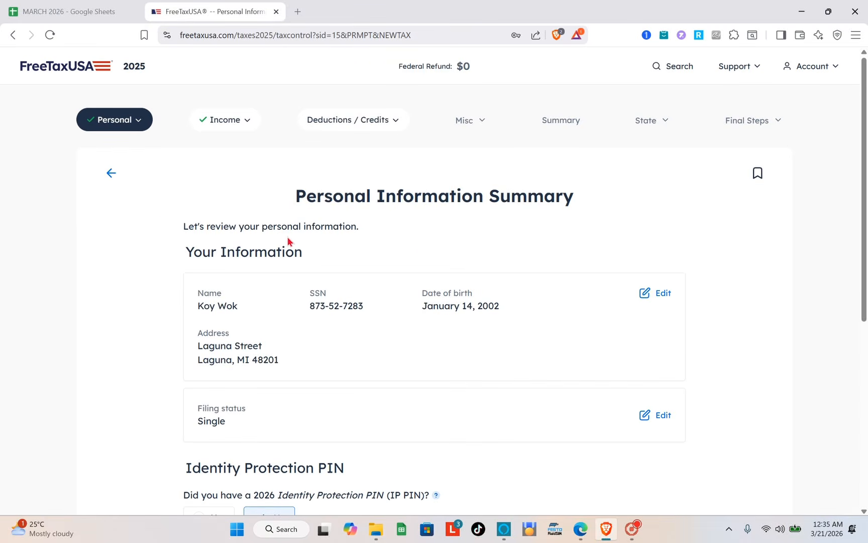
scroll(288, 240, down, 6)
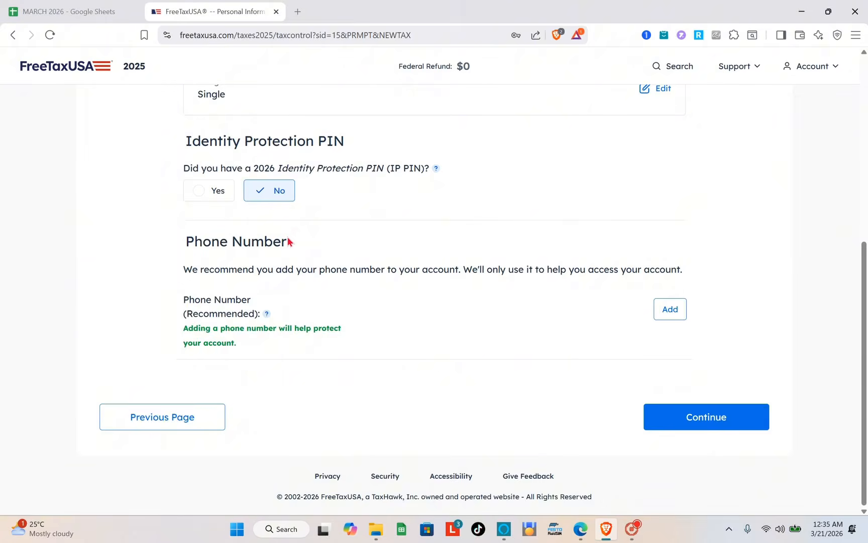
scroll(288, 239, up, 7)
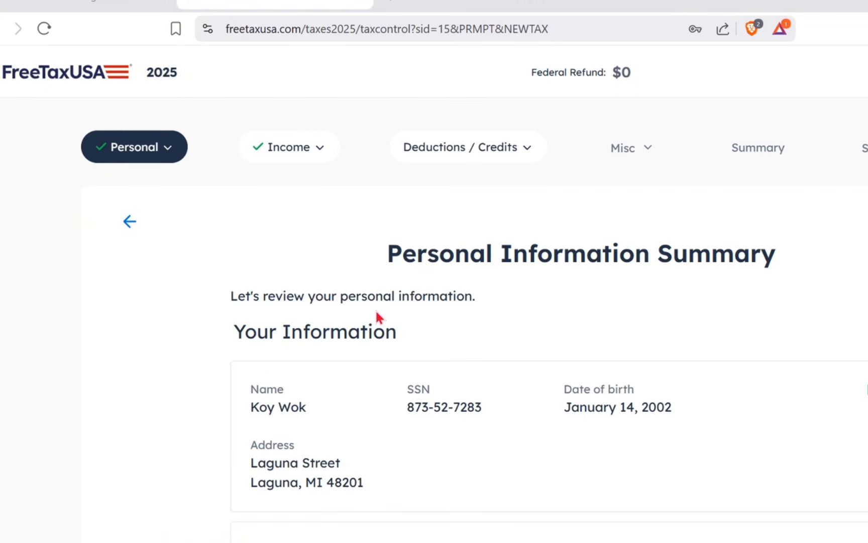
Step: Open the Income Selection page and examine the Common Income categories and their form types
click(293, 149)
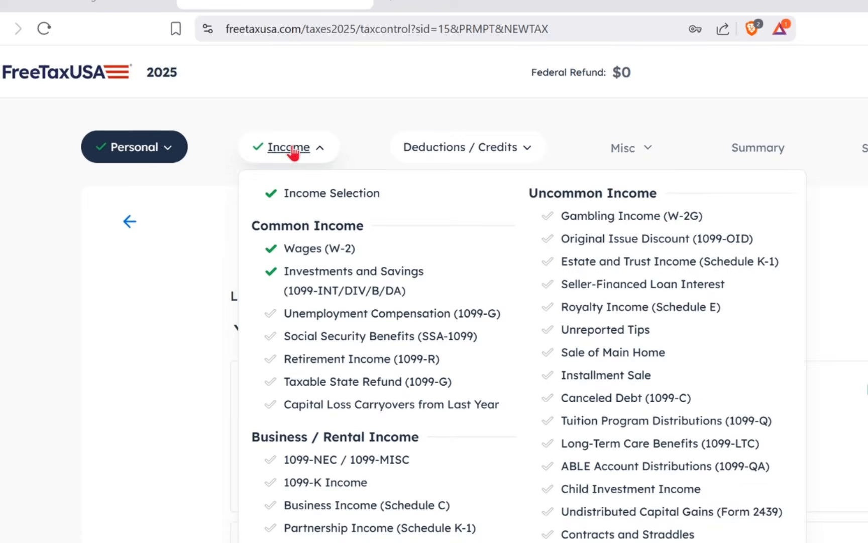
click(336, 198)
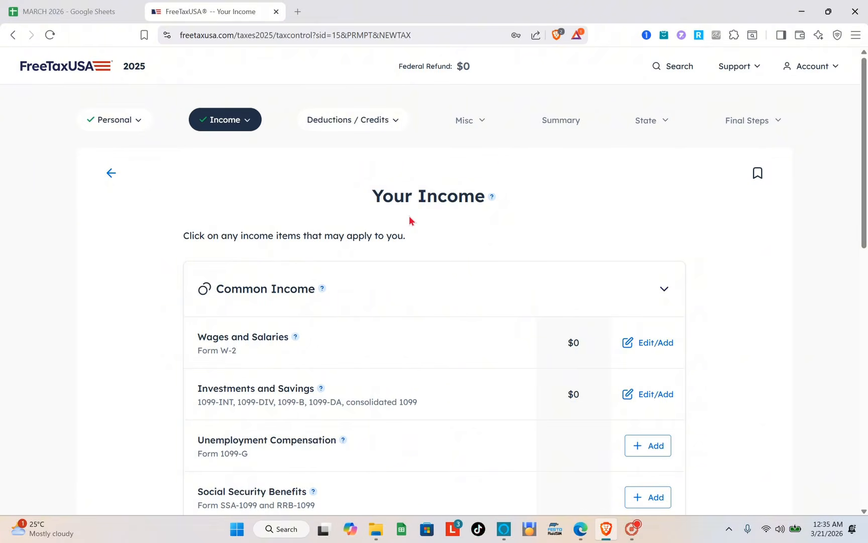
scroll(408, 219, down, 3)
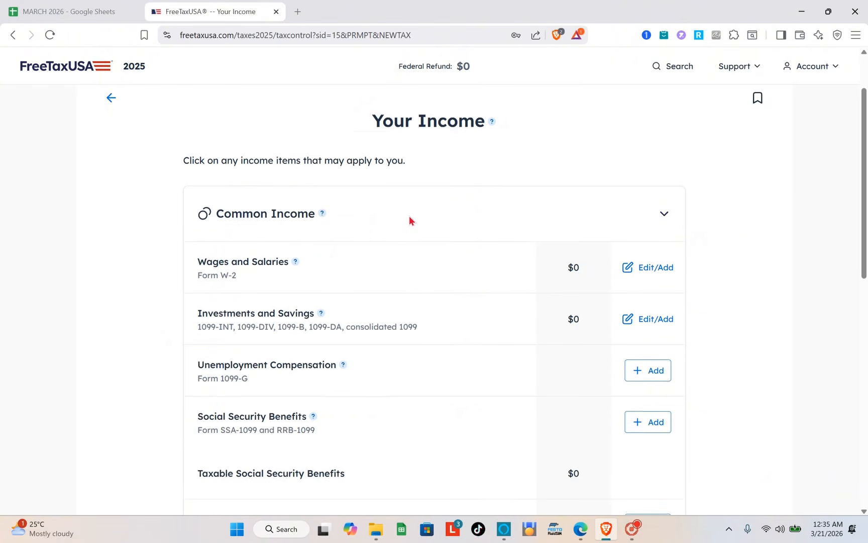
scroll(265, 172, down, 2)
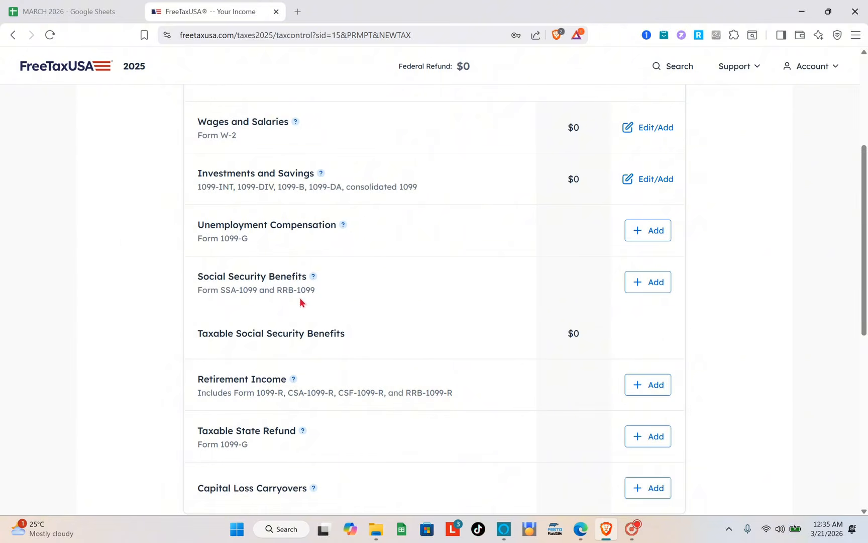
scroll(309, 290, down, 2)
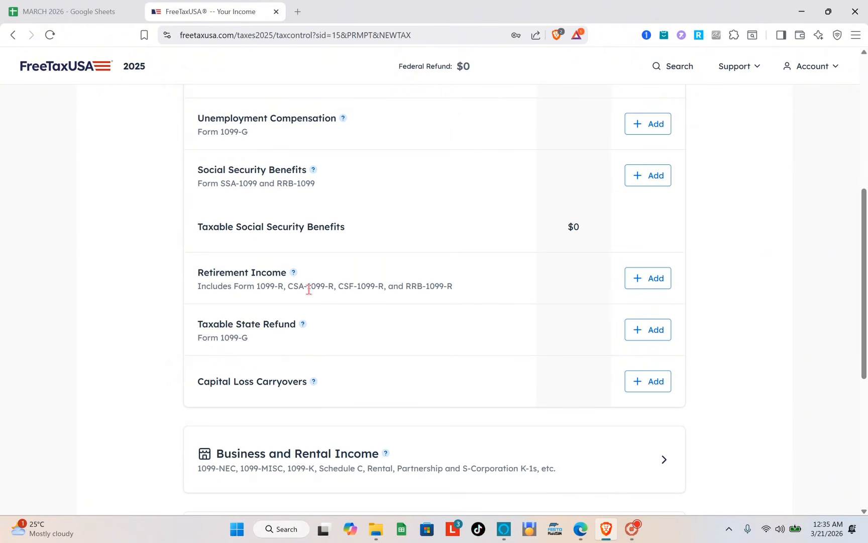
scroll(676, 217, up, 5)
scroll(675, 219, down, 4)
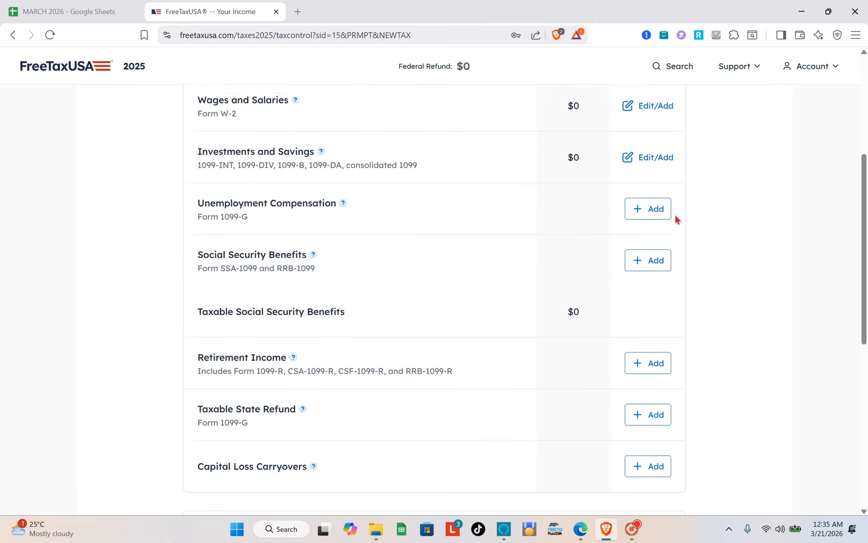
scroll(579, 277, up, 3)
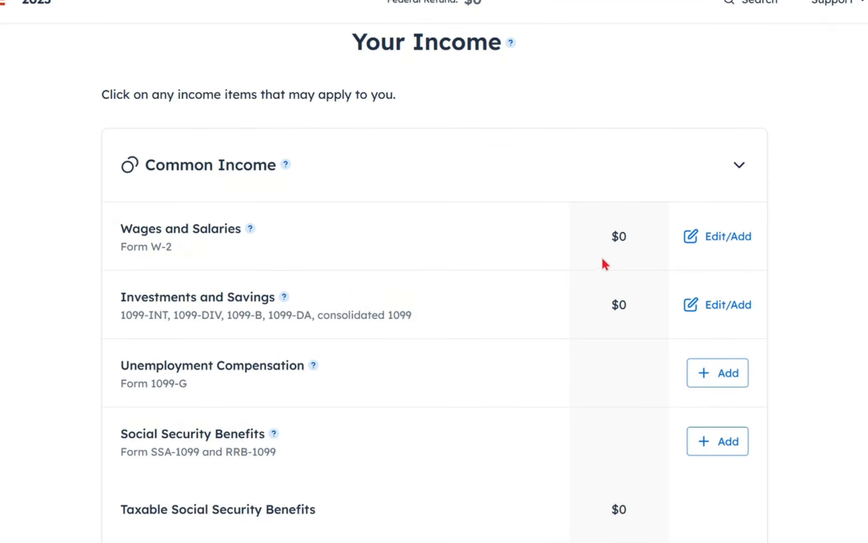
scroll(604, 261, up, 2)
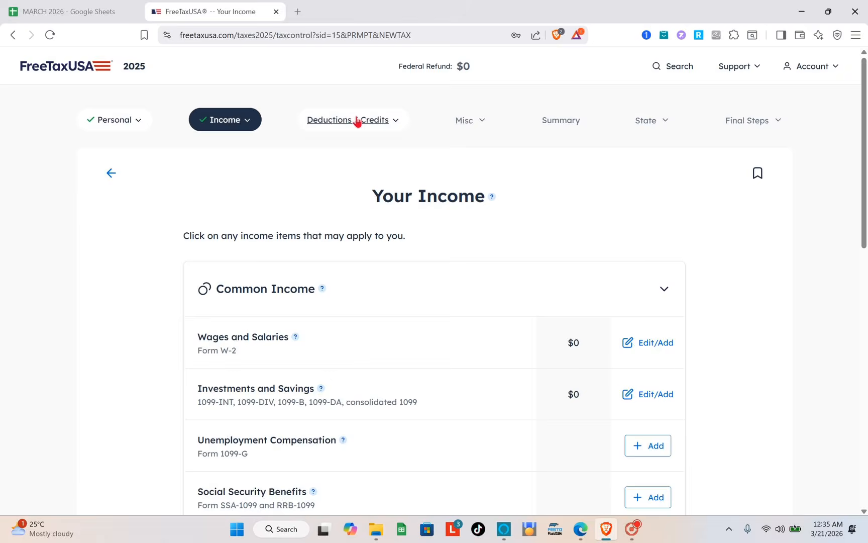
Step: Open the Standard or Itemized Deductions page and look through the available deduction categories
click(357, 120)
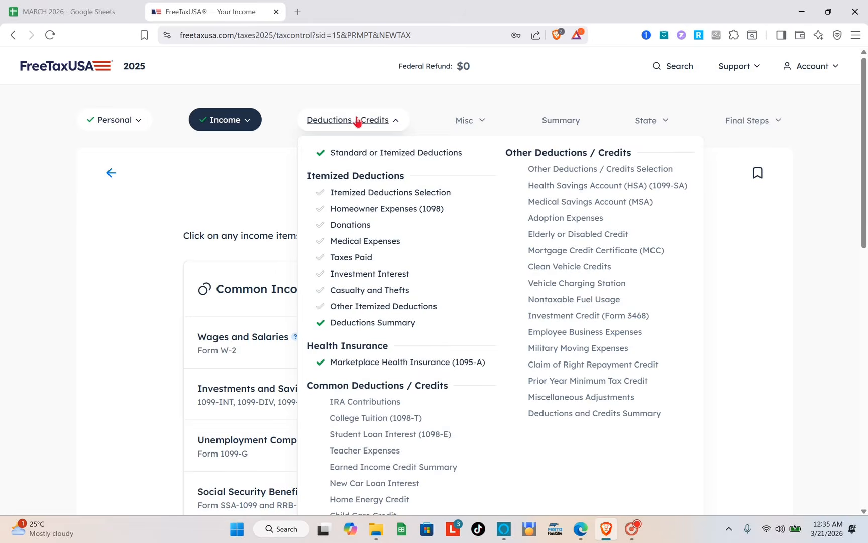
click(362, 152)
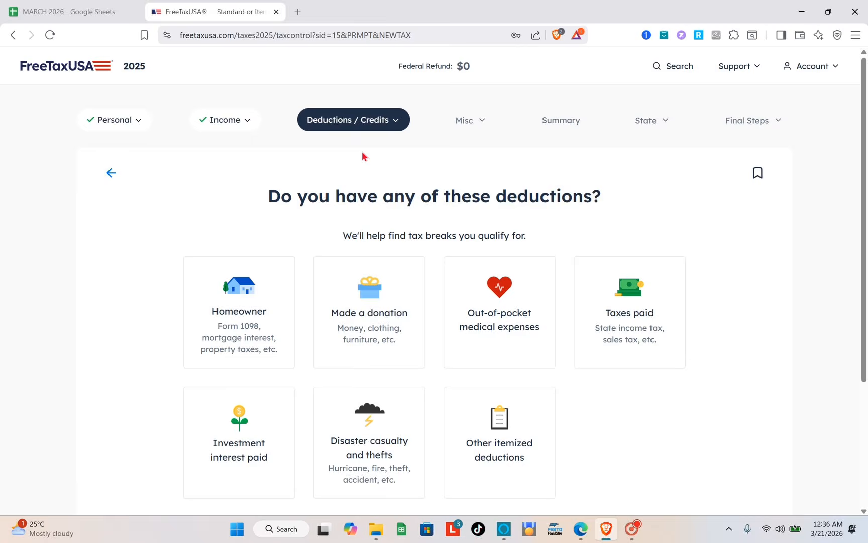
scroll(337, 113, down, 3)
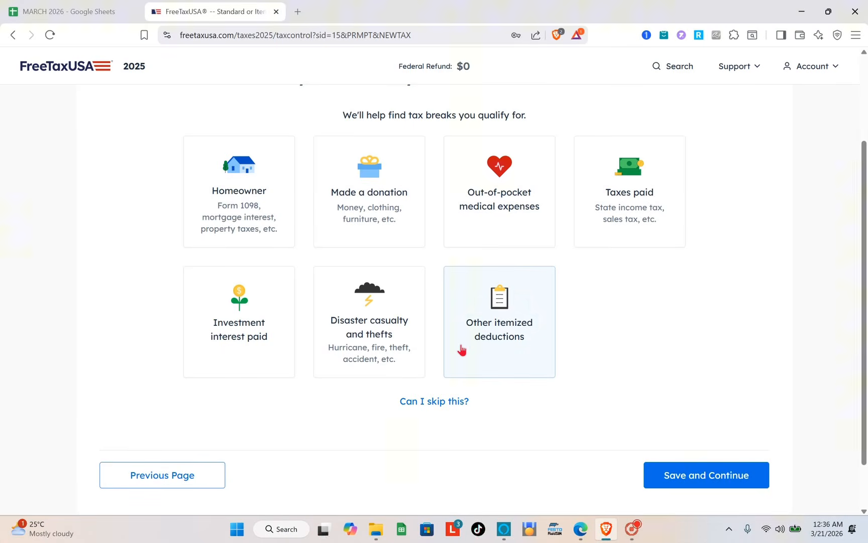
Step: Select Homeowner and Made a donation as the deductions that apply, and save the selection
click(266, 201)
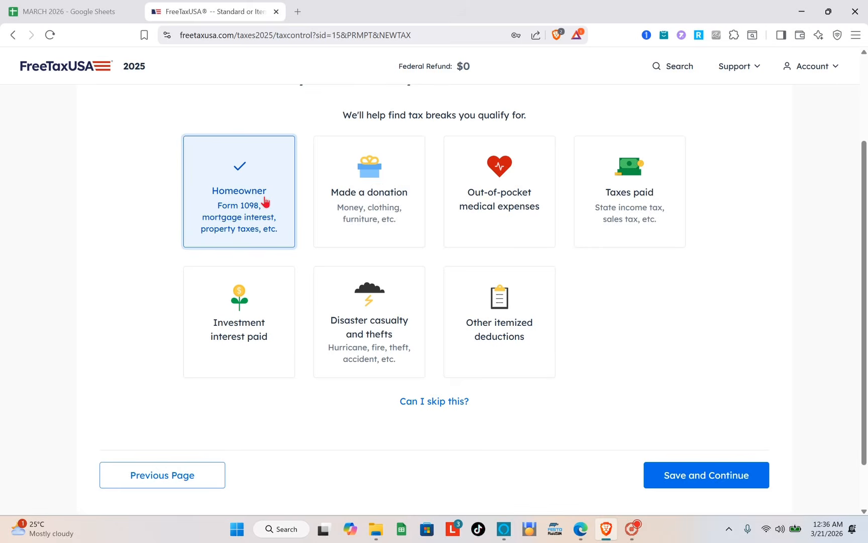
click(341, 195)
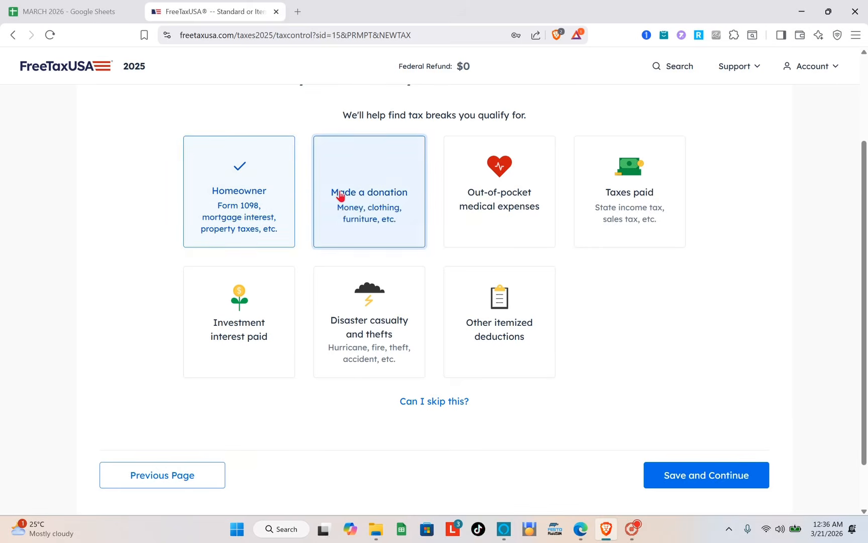
scroll(340, 195, up, 3)
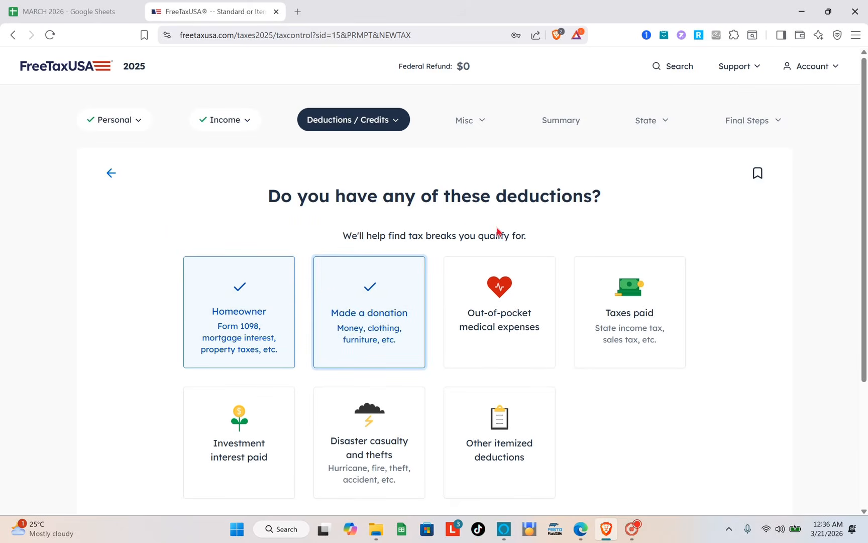
scroll(497, 231, down, 5)
click(716, 414)
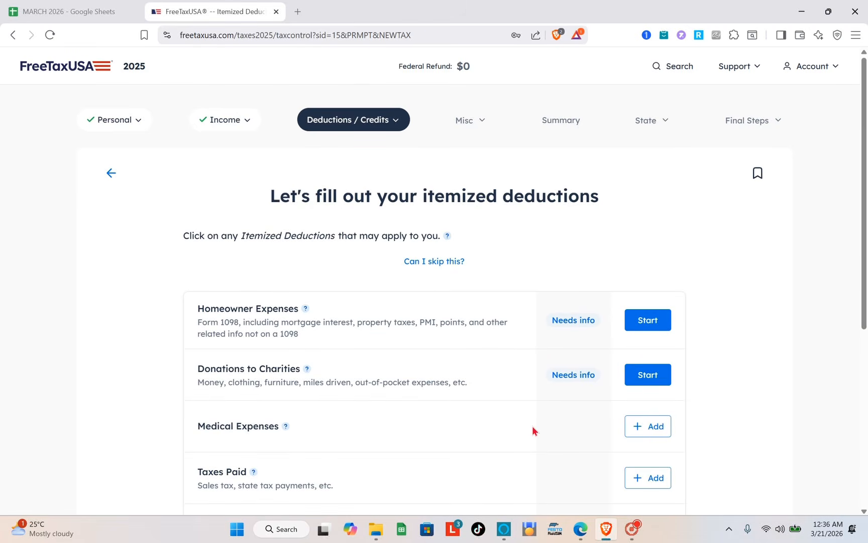
Step: Start Homeowner Expenses, mark that there is a 1098 for mortgage interest, and continue without adding a 1098 form
scroll(532, 428, down, 3)
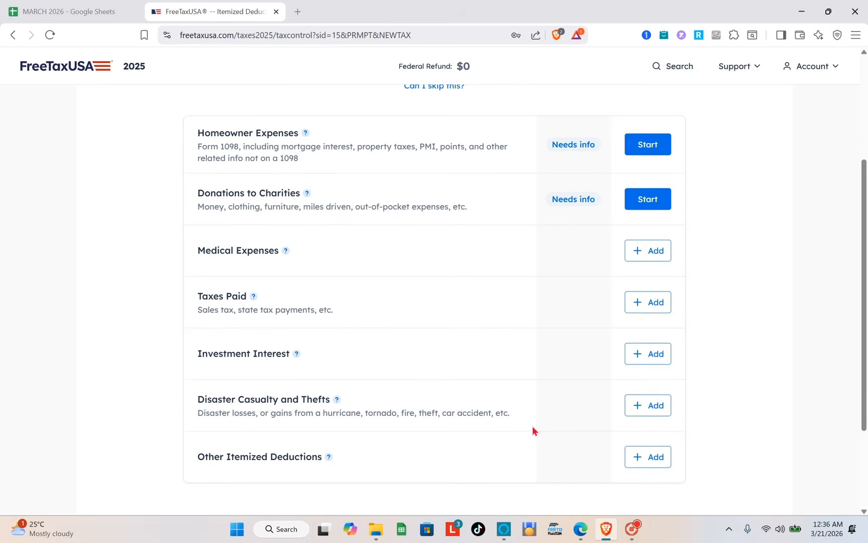
scroll(370, 349, down, 1)
scroll(345, 382, up, 3)
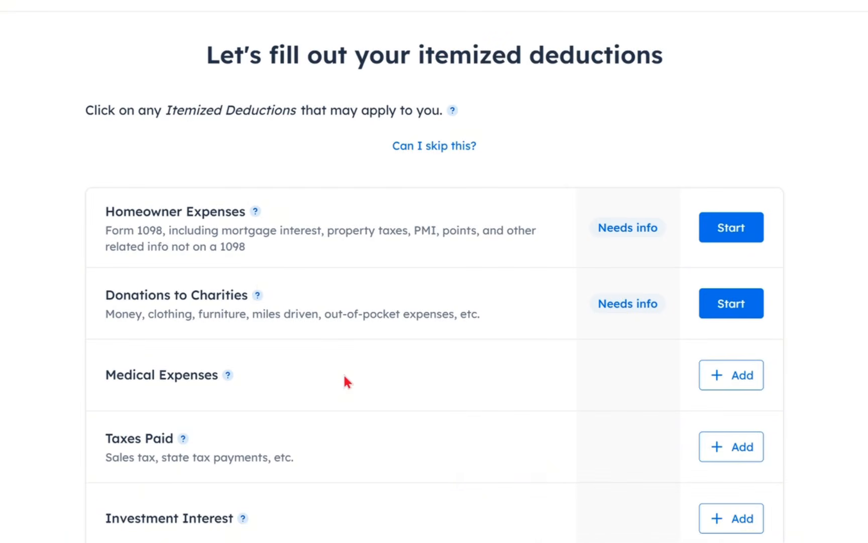
click(742, 239)
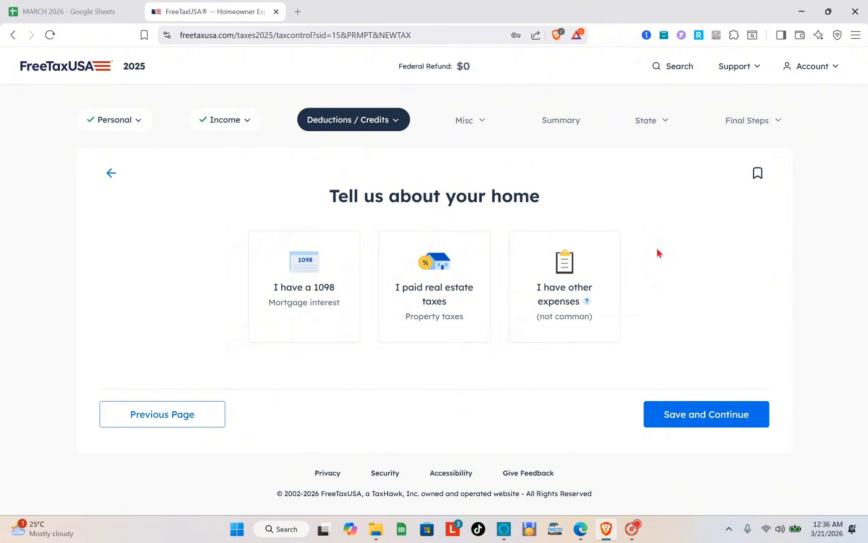
click(340, 317)
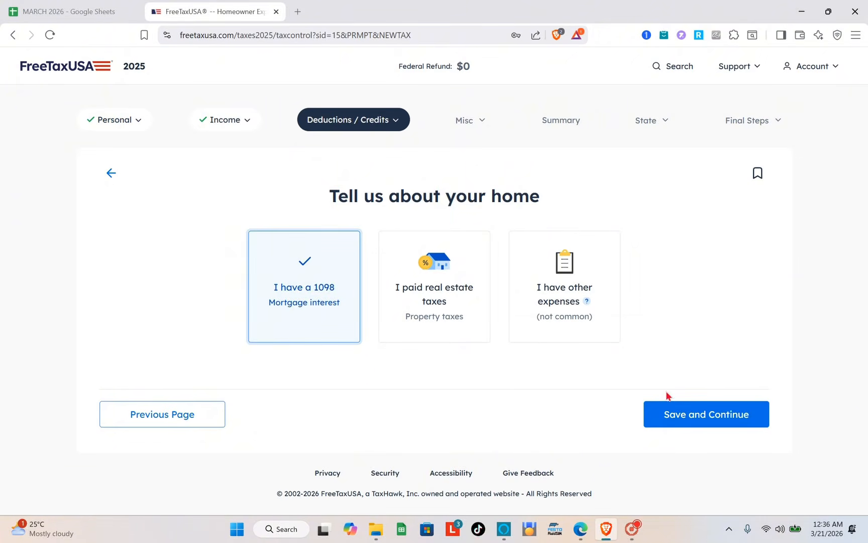
click(699, 421)
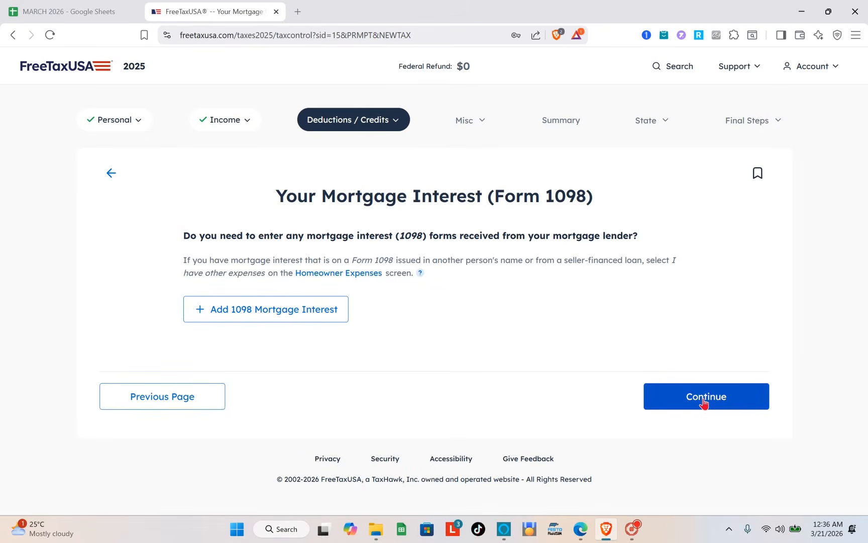
click(702, 402)
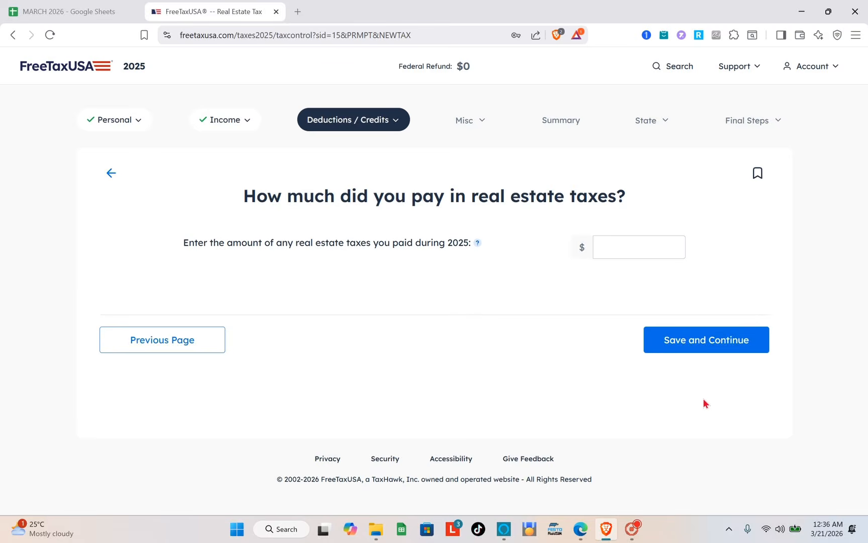
Step: Enter $200 as the real estate taxes paid during 2025 and save it
click(626, 246)
text(200)
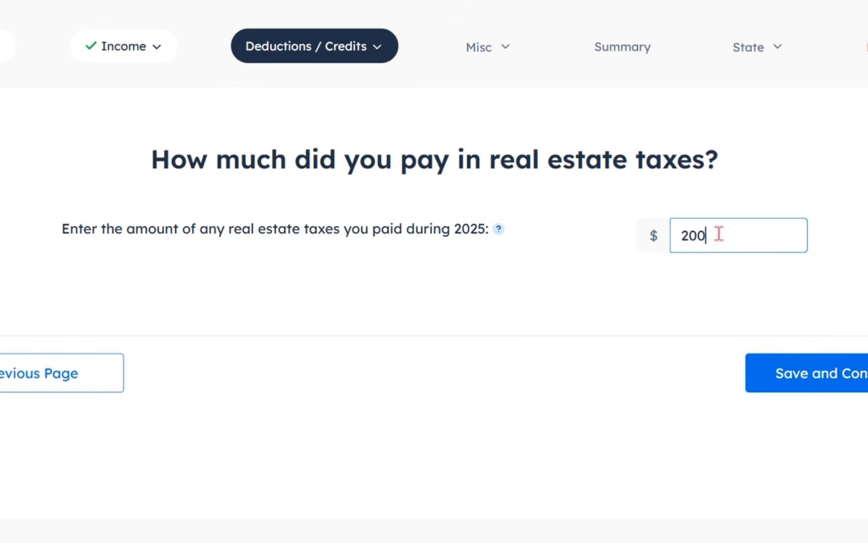
click(773, 371)
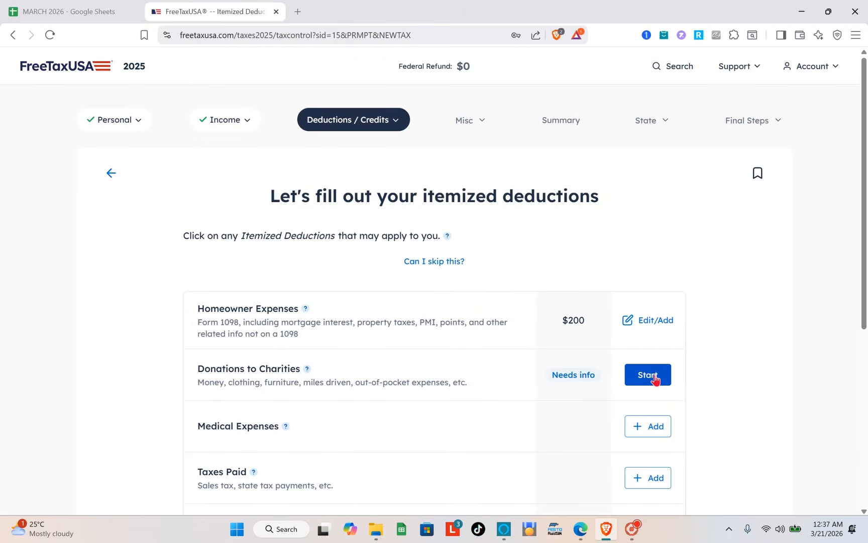
Step: Start Donations to Charities and enter $250 in cash donations and $100 in noncash donations for 2025
click(648, 375)
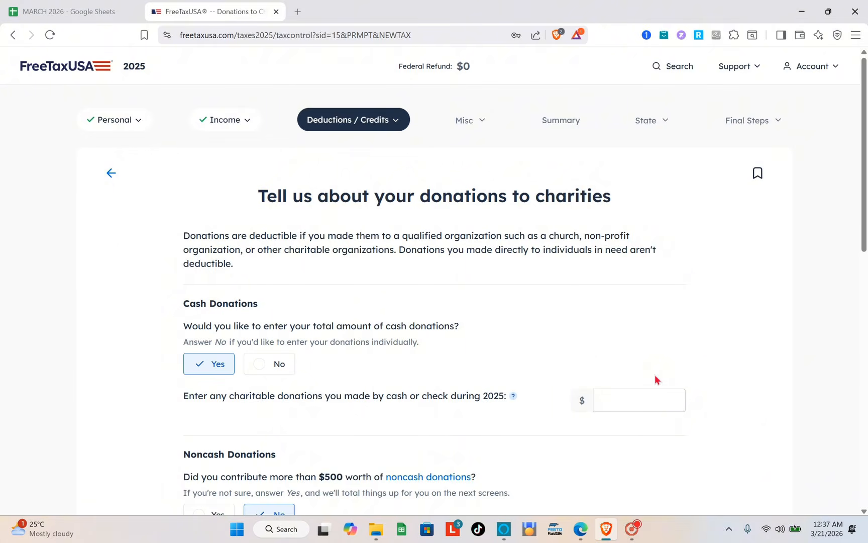
scroll(646, 405, down, 1)
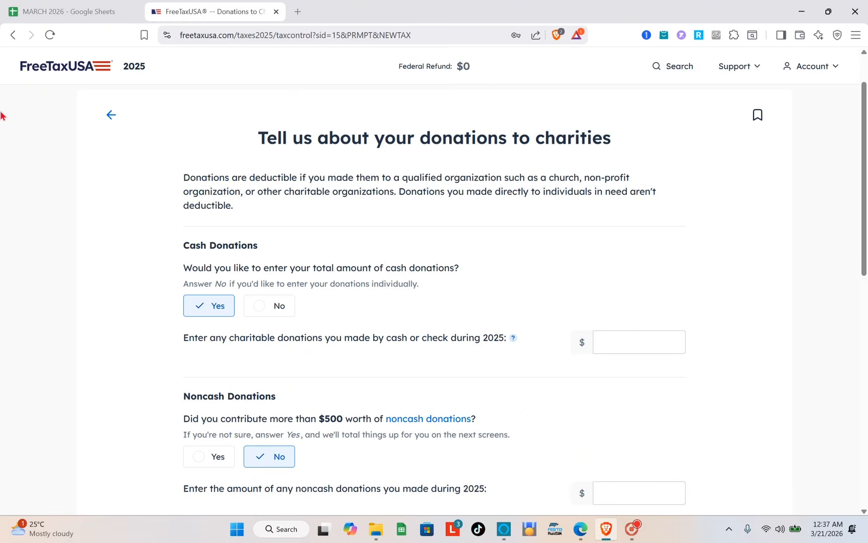
click(662, 346)
text(250)
scroll(662, 346, down, 3)
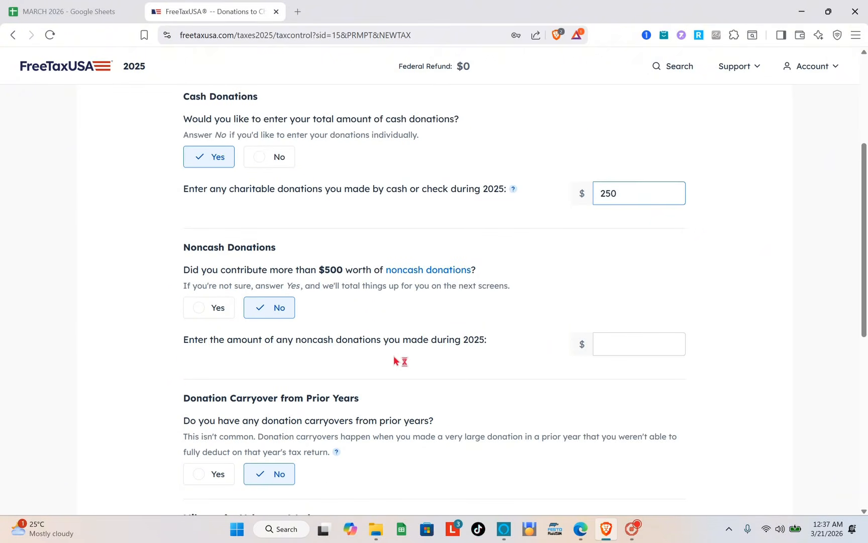
scroll(394, 357, down, 1)
click(621, 303)
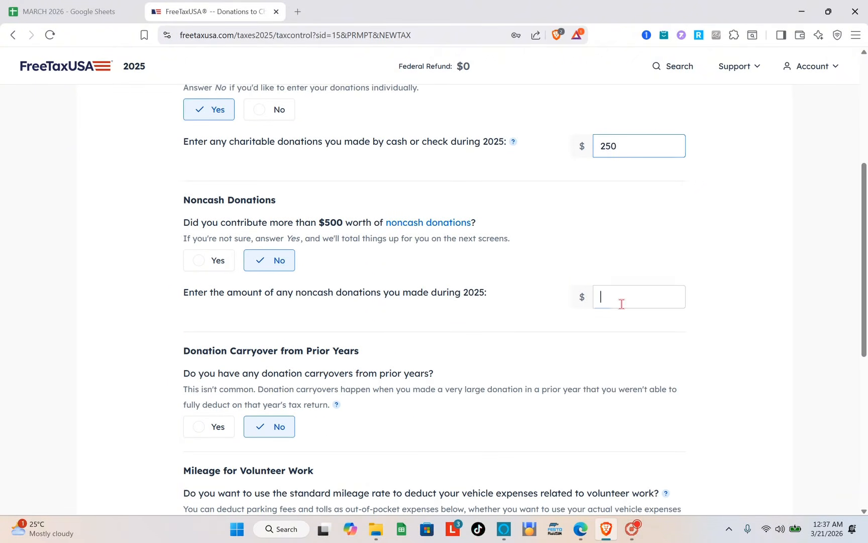
text(100)
Step: Enter 100 miles driven while volunteering for a charity and save the donations page
scroll(621, 304, down, 7)
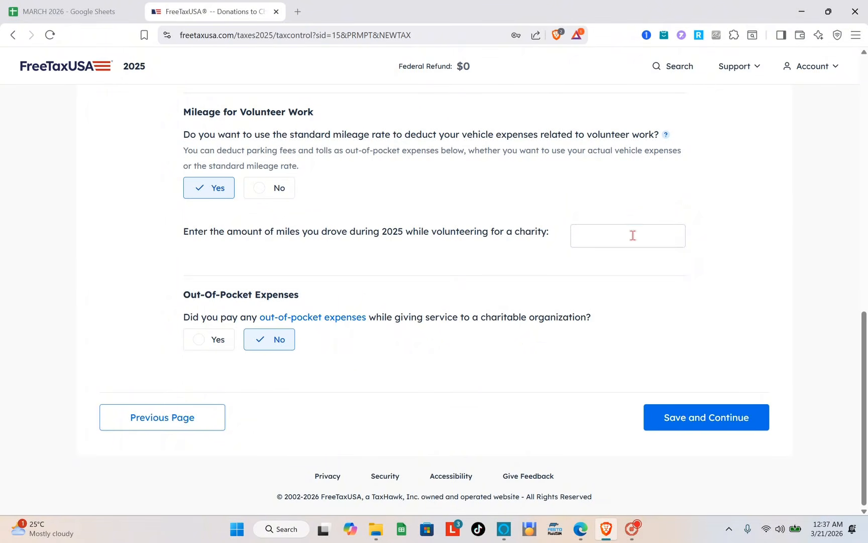
click(633, 235)
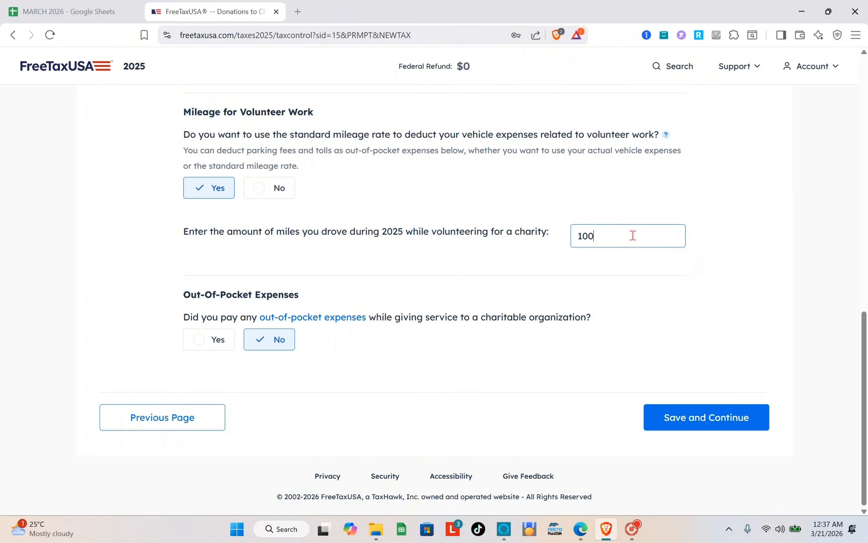
click(694, 420)
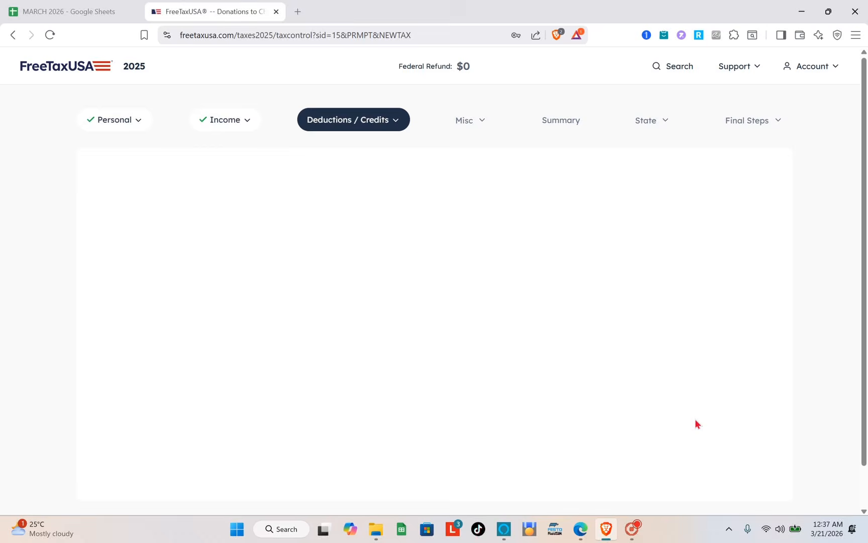
Step: Continue to the deductions summary and compare the standard deduction with the itemized deductions breakdown
scroll(536, 371, down, 5)
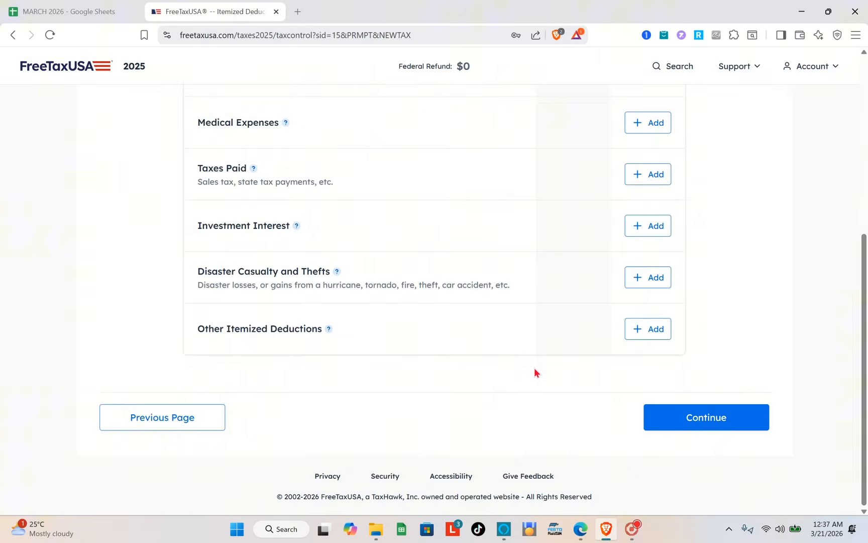
click(687, 413)
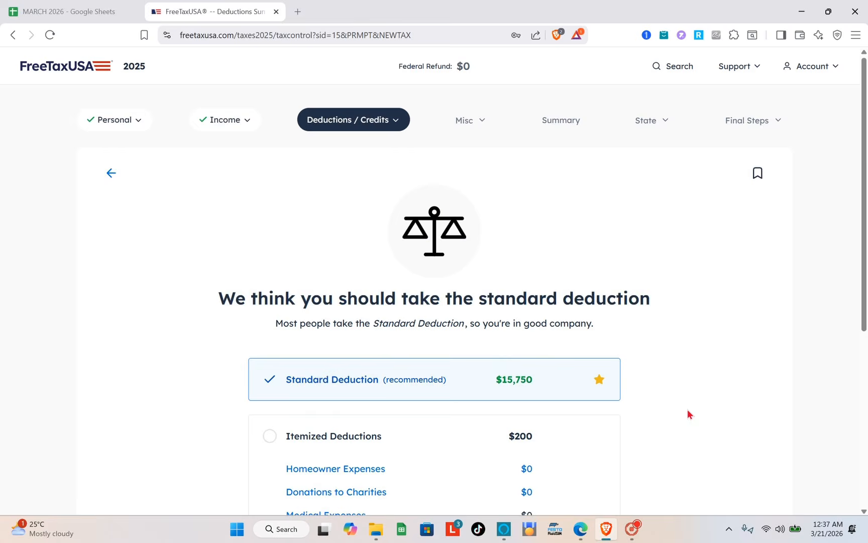
scroll(687, 409, down, 5)
scroll(687, 409, up, 4)
scroll(687, 409, down, 1)
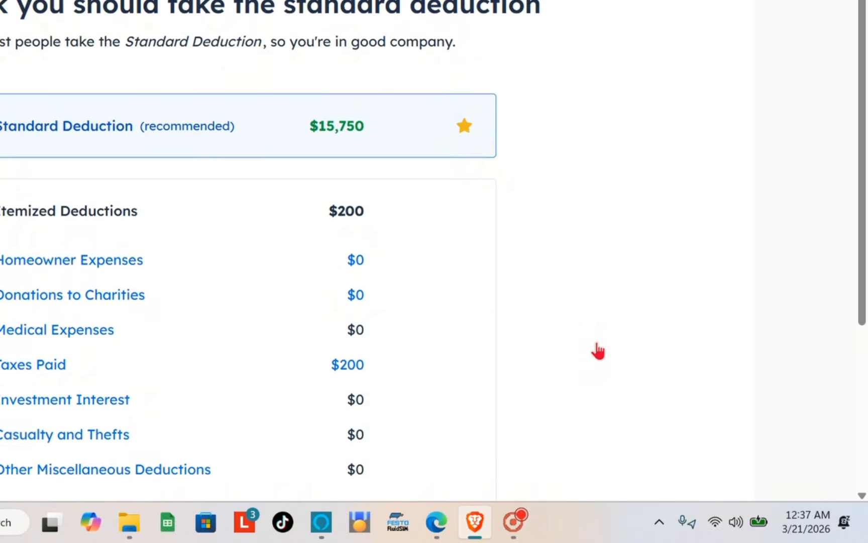
scroll(597, 350, down, 1)
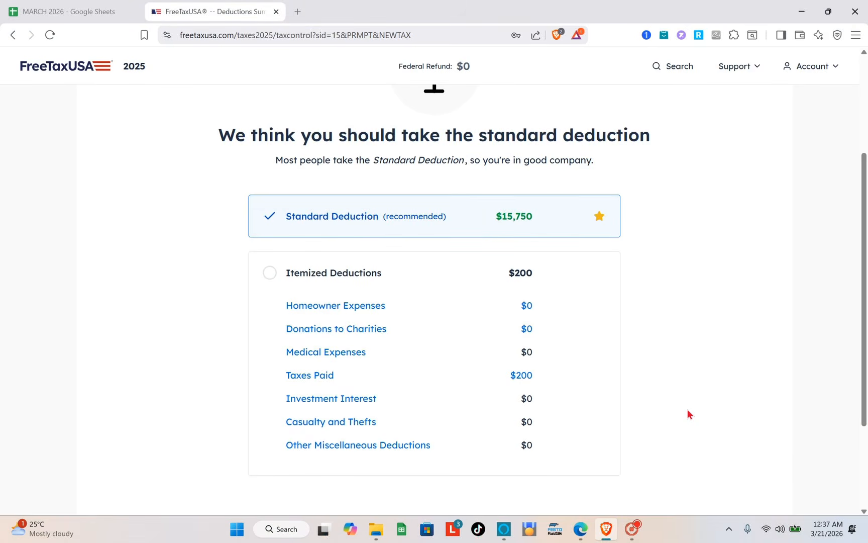
scroll(687, 414, down, 1)
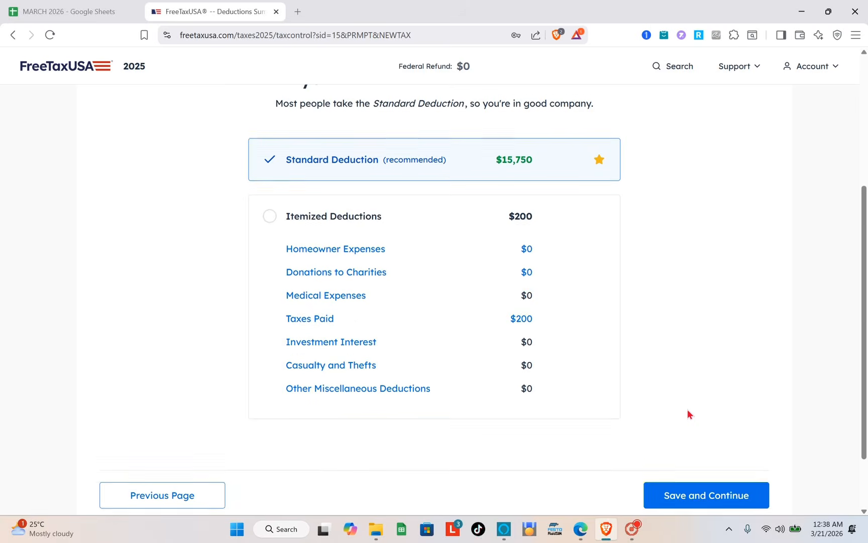
Step: Choose Itemized Deductions over the standard deduction, confirm itemizing despite the smaller deduction, and save
click(271, 215)
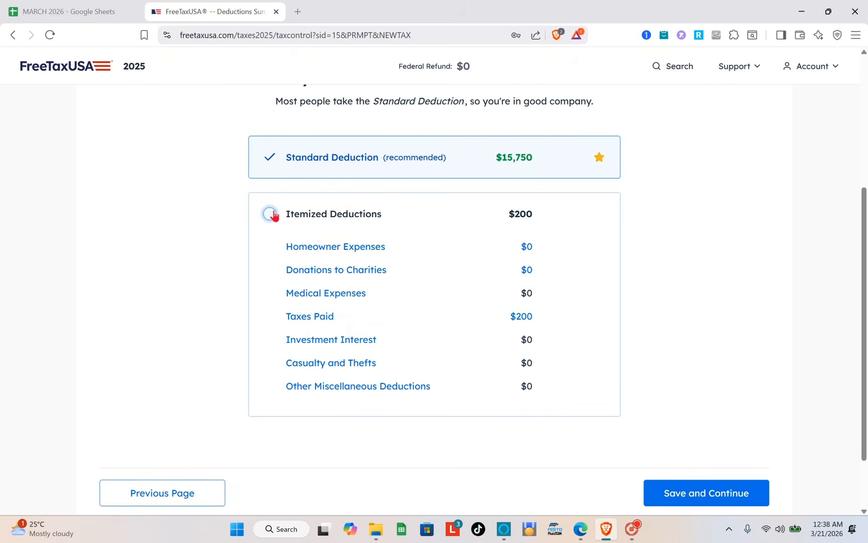
click(270, 157)
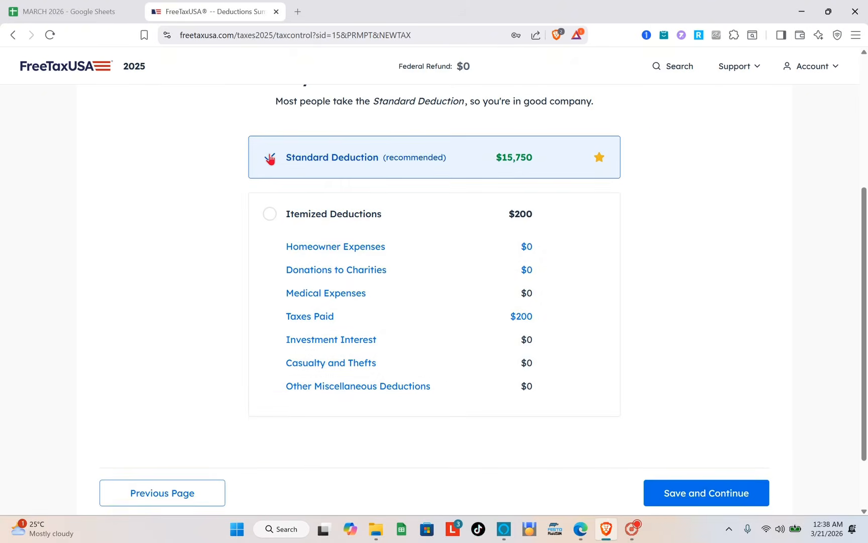
click(272, 215)
scroll(681, 313, down, 1)
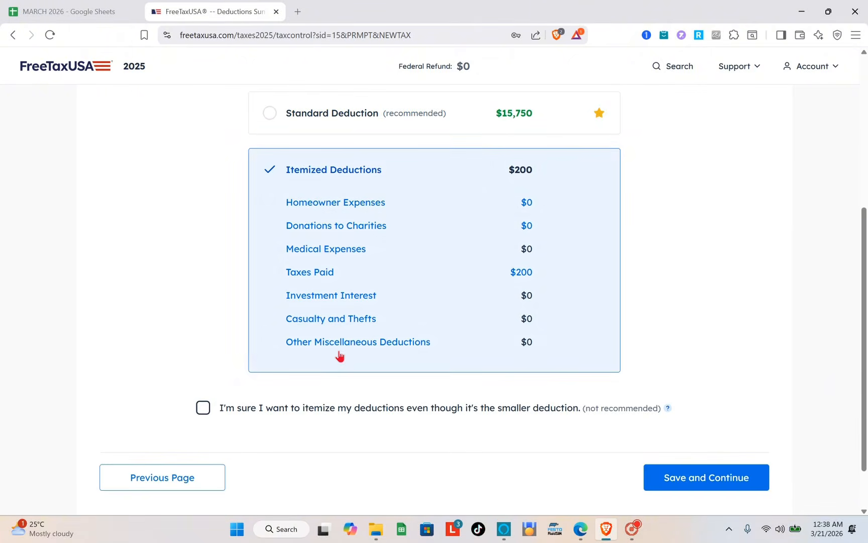
click(210, 414)
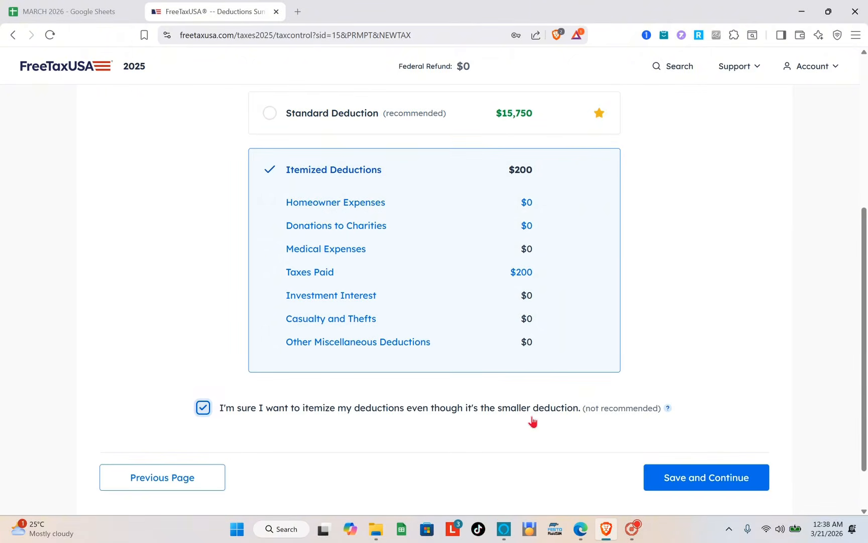
click(700, 478)
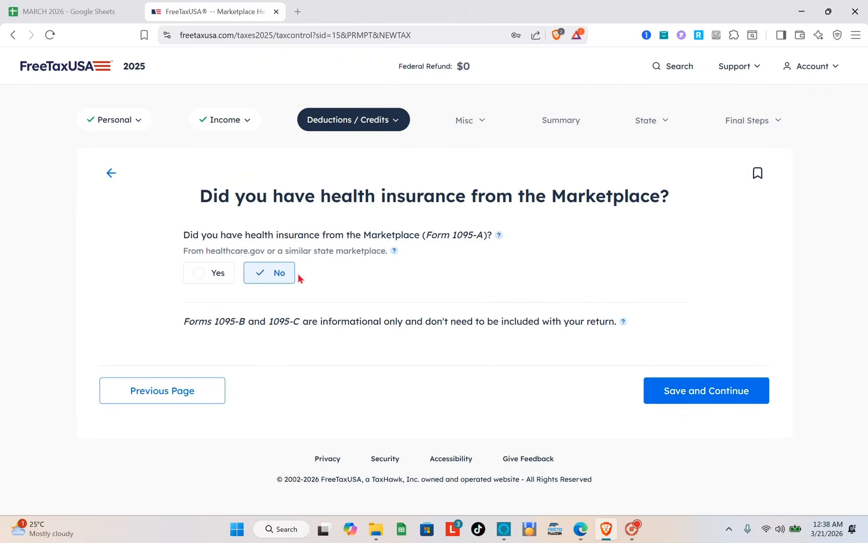
Step: Keep No for Marketplace health insurance and for both IRA contribution questions, saving each page
click(707, 394)
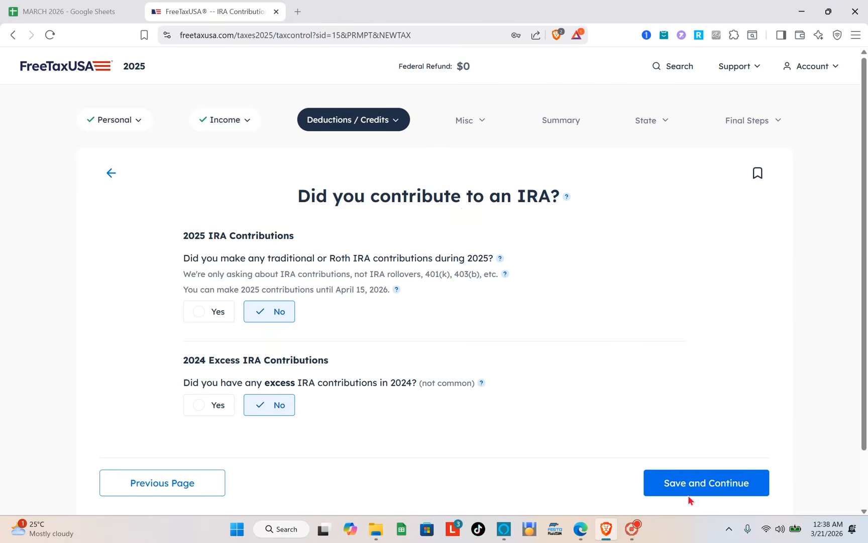
click(690, 481)
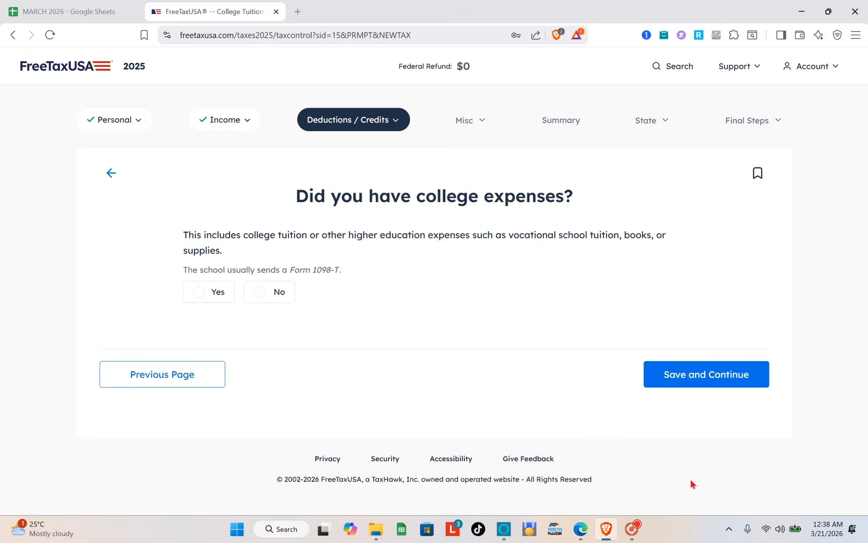
Step: Answer No to college expenses and keep No for student loan interest, saving both pages
click(691, 380)
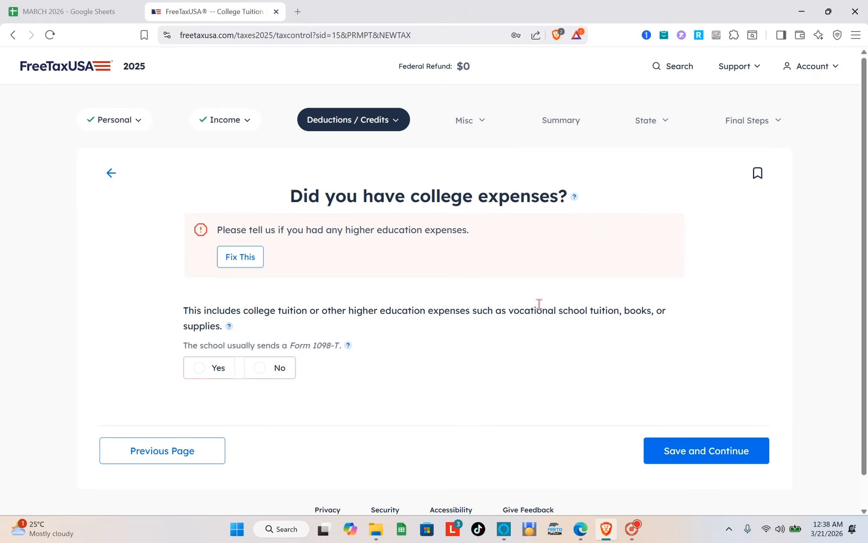
click(260, 367)
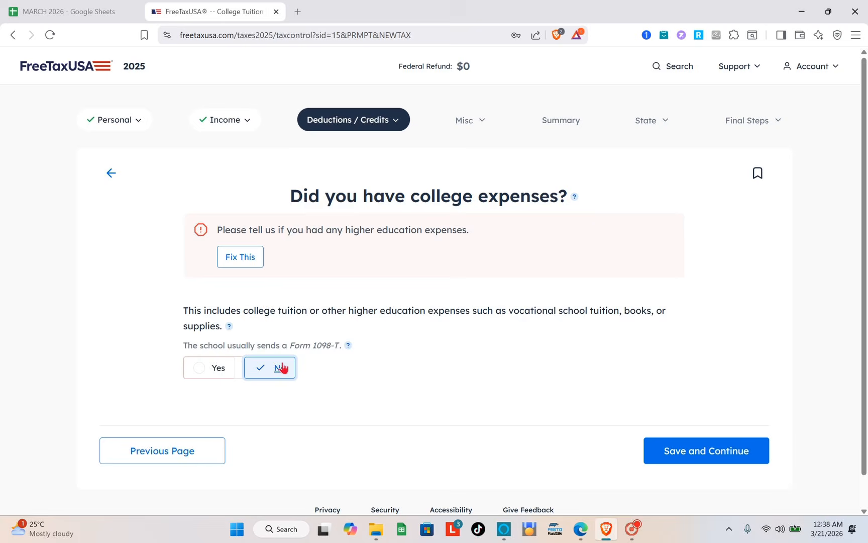
click(686, 447)
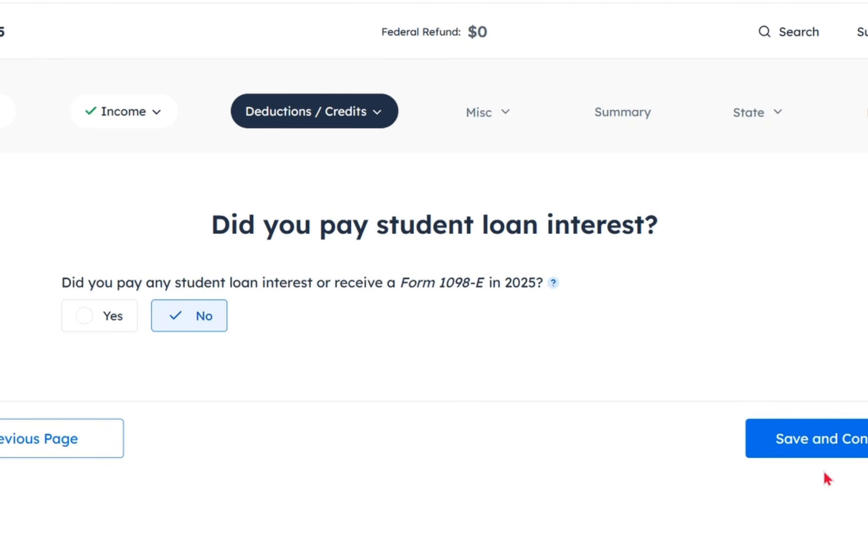
click(821, 439)
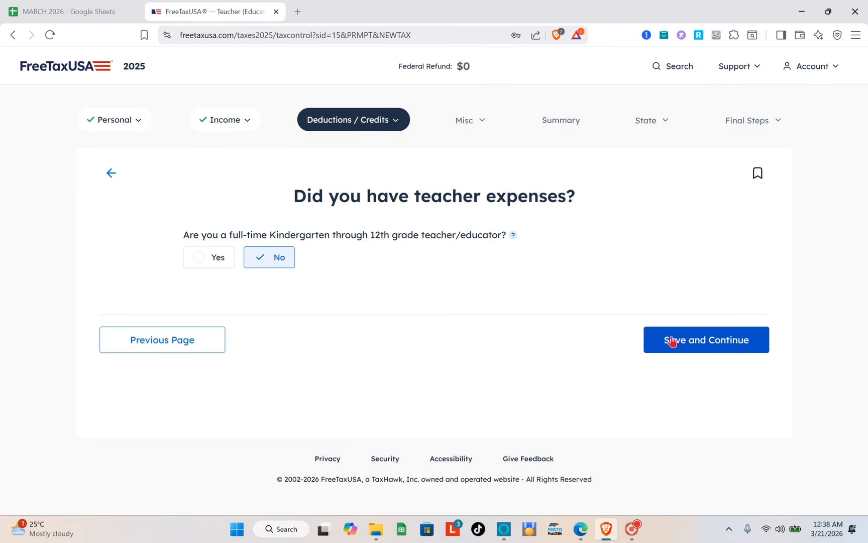
Step: Keep No for teacher expenses, continue past the Earned Income Credit summary, and keep No for new car loan interest, saving both answers
click(672, 339)
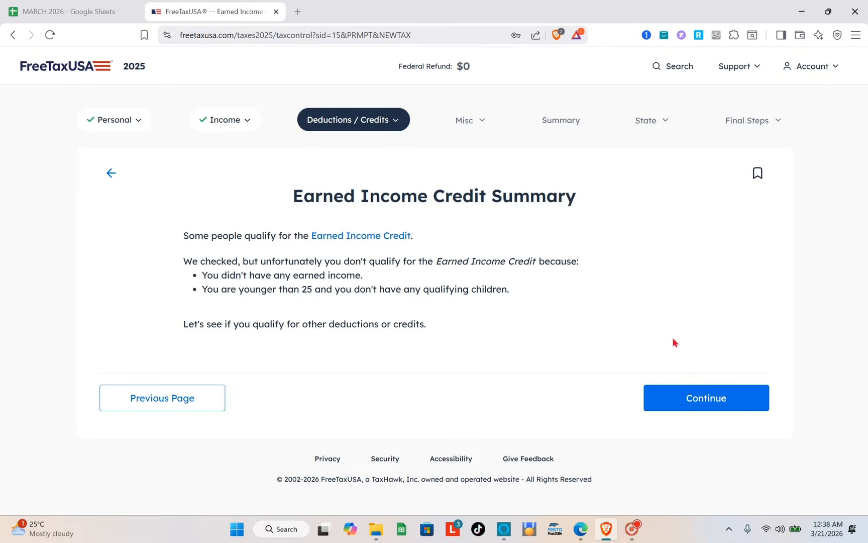
click(748, 405)
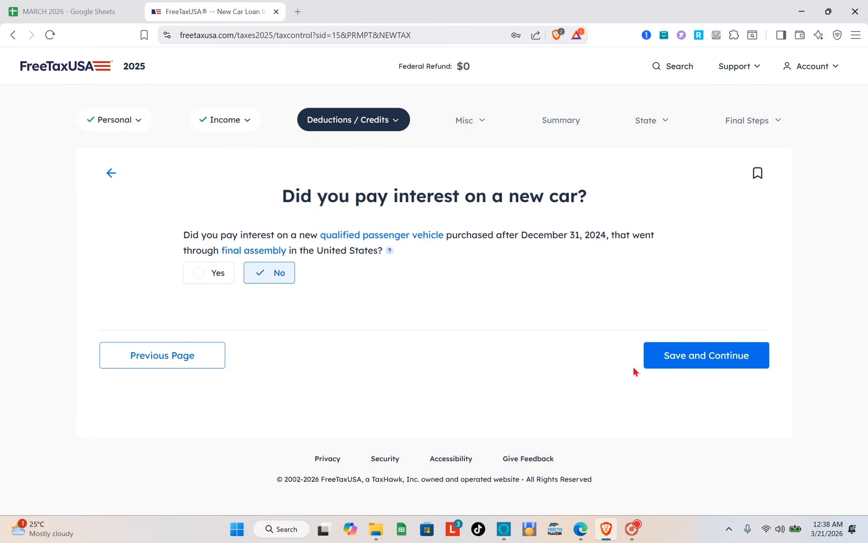
click(671, 353)
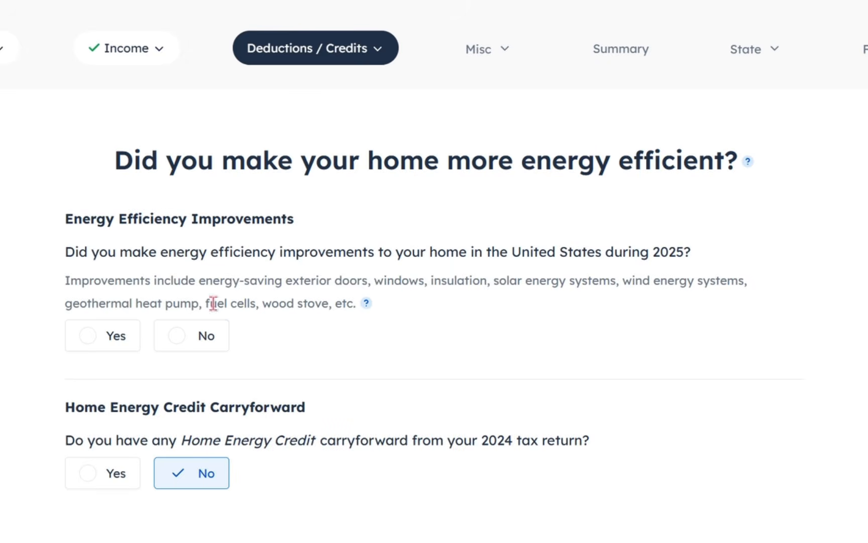
Step: Answer No to energy efficiency improvements, keep No for the home energy credit carryforward and child care expenses, and save both pages
click(177, 341)
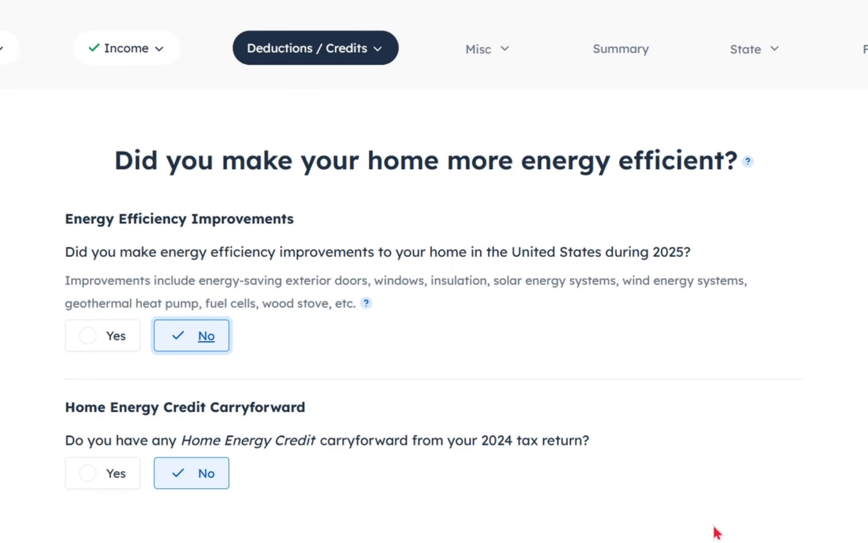
click(658, 475)
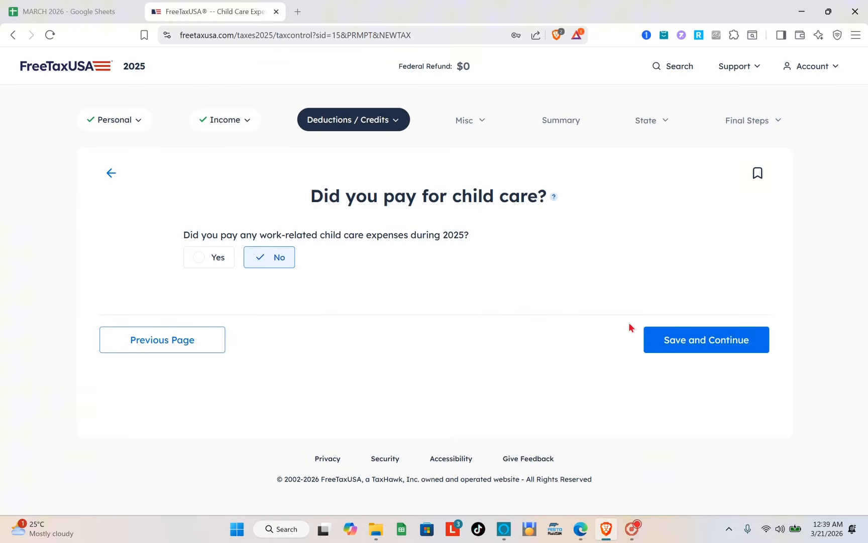
click(662, 339)
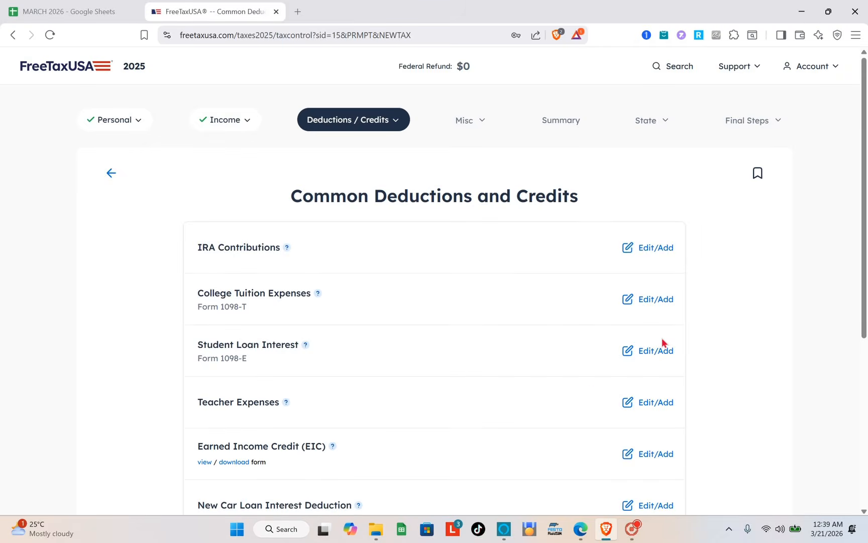
Step: Continue past the common deductions and credits, look through the Other Deductions and Credits list, and continue without adding any
scroll(588, 392, down, 5)
click(686, 417)
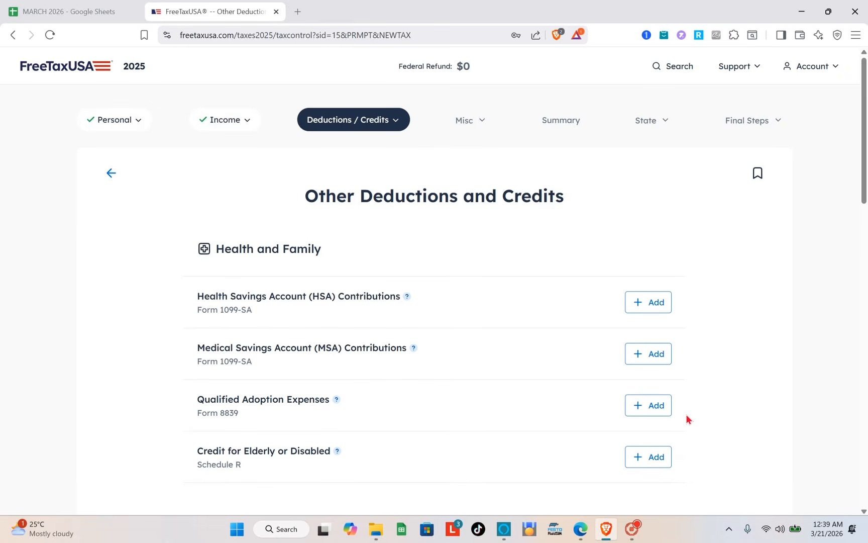
scroll(686, 417, down, 5)
scroll(610, 343, down, 8)
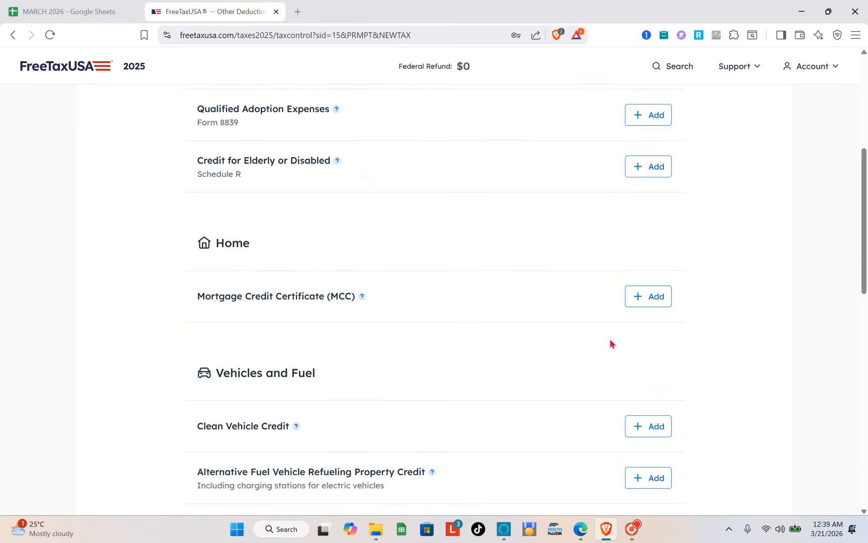
scroll(600, 285, up, 10)
scroll(599, 279, up, 4)
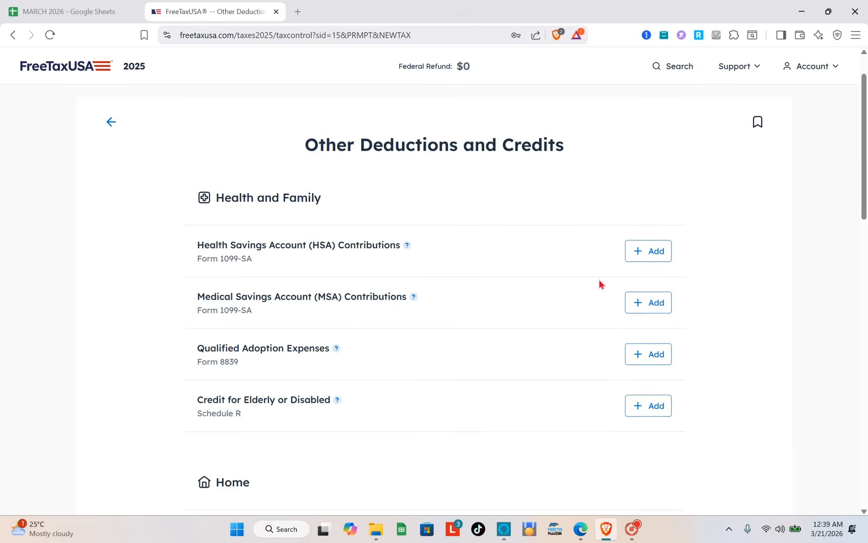
scroll(371, 342, down, 3)
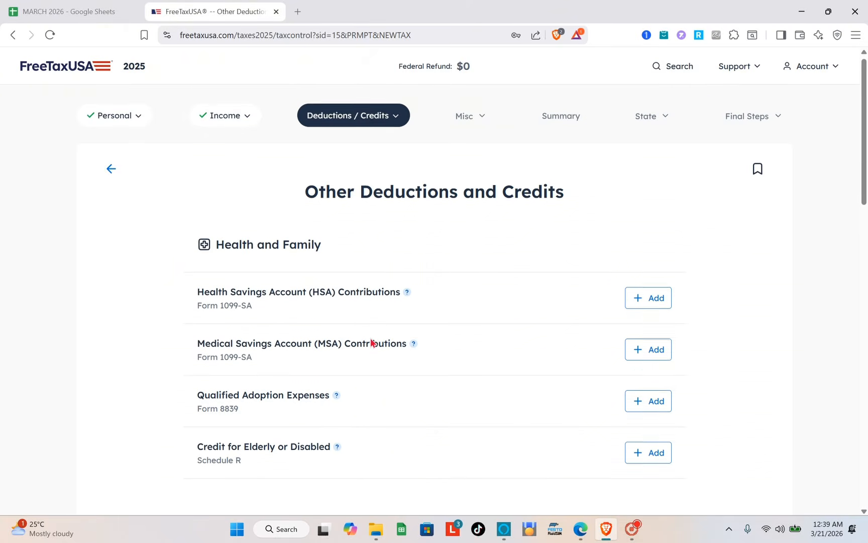
scroll(370, 342, up, 1)
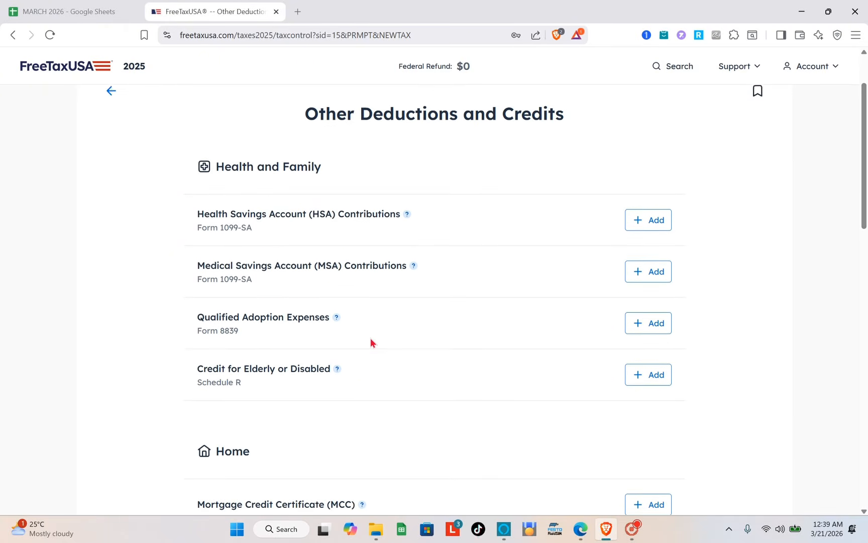
scroll(370, 342, down, 10)
scroll(371, 342, down, 7)
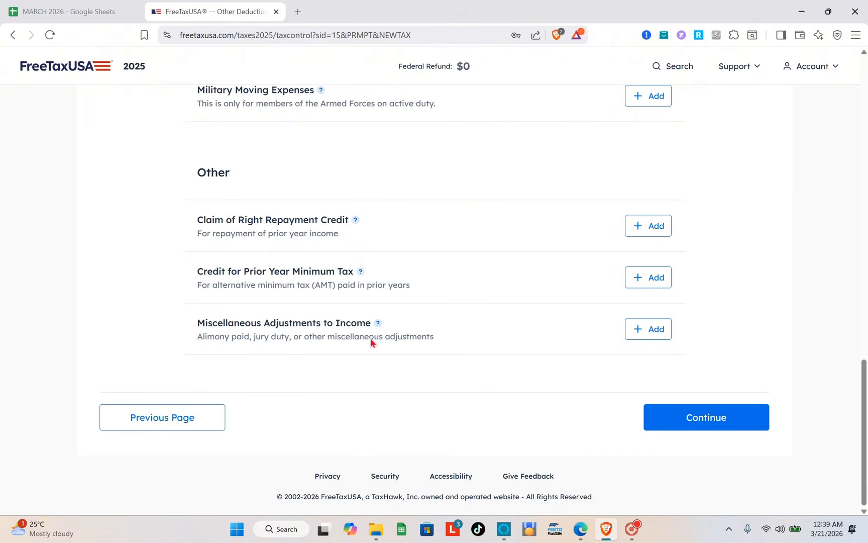
click(689, 422)
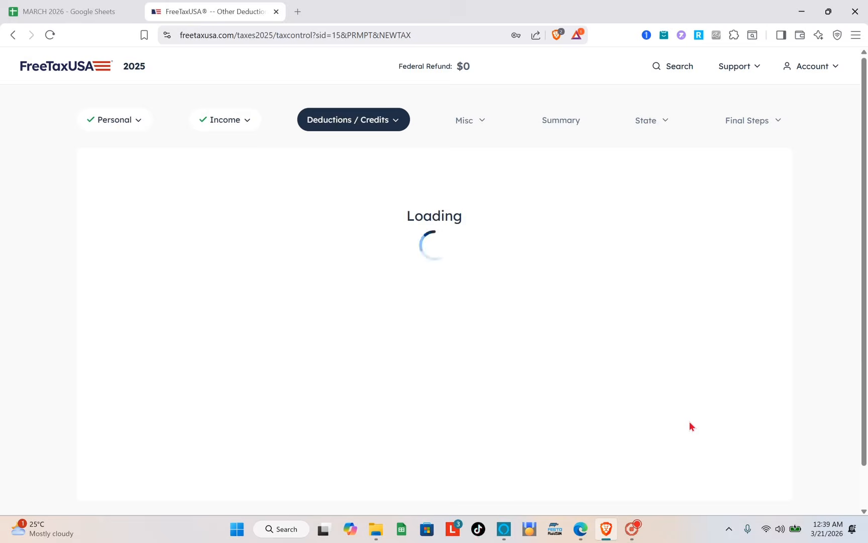
Step: Review the total deductions and credits on the 2025 Deductions and Credits Summary, and continue
scroll(690, 425, down, 15)
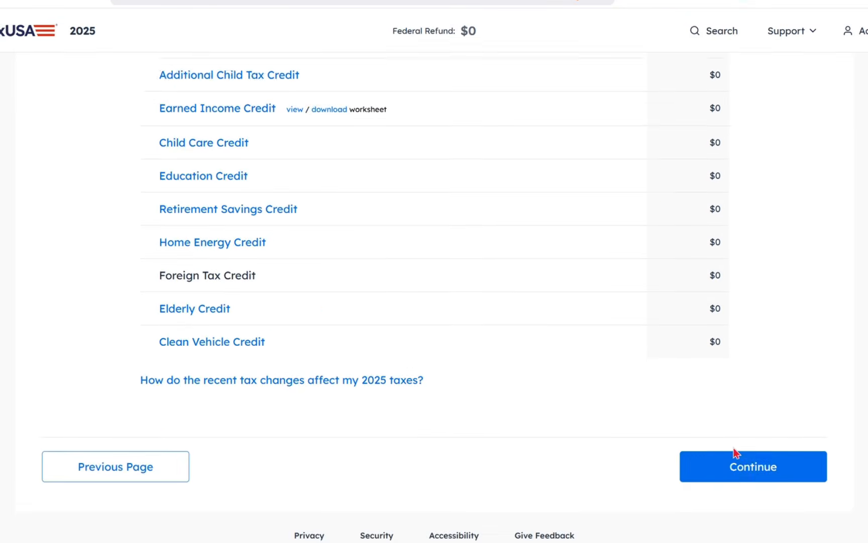
scroll(690, 424, up, 3)
scroll(734, 454, up, 10)
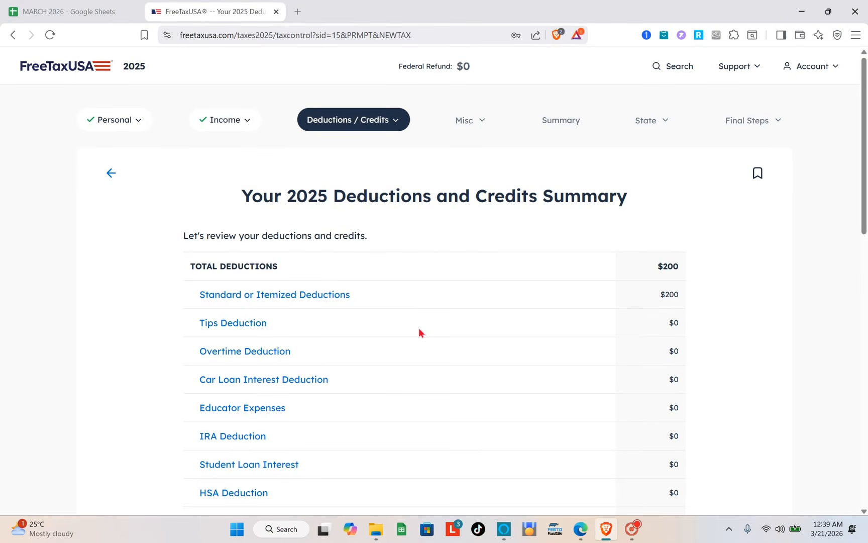
scroll(419, 332, down, 6)
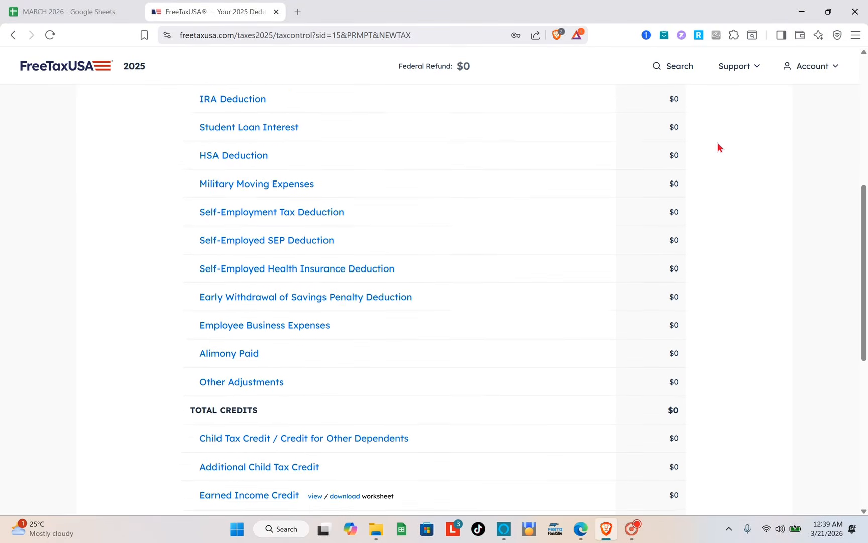
scroll(717, 144, down, 8)
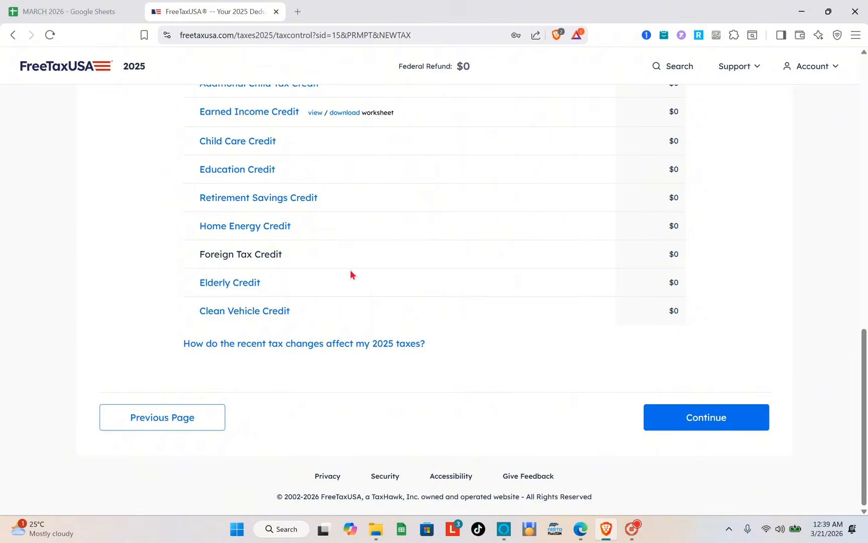
click(762, 413)
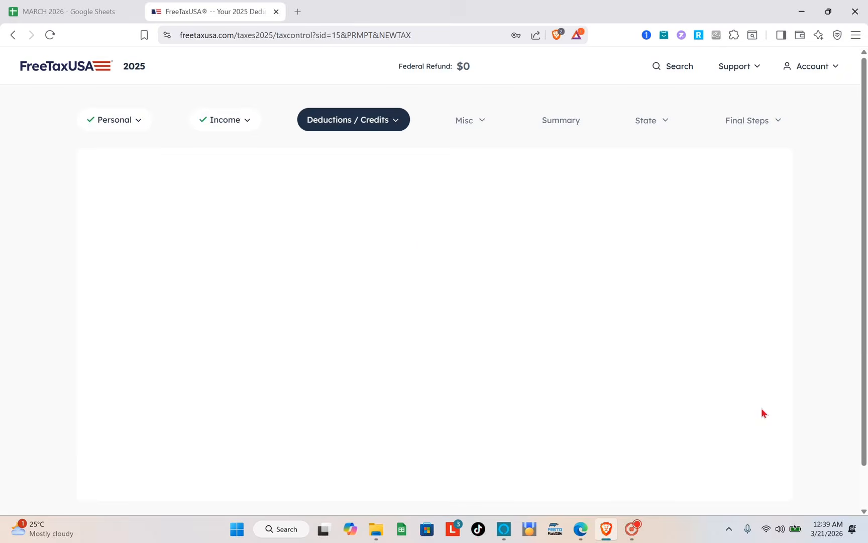
Step: Skip the Pro Support offer and continue to the miscellaneous section
scroll(539, 337, down, 1)
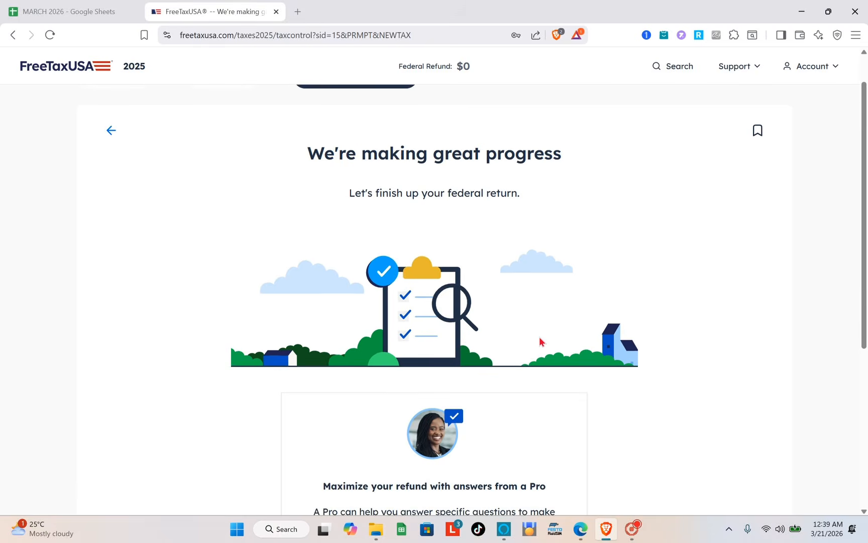
scroll(539, 337, down, 5)
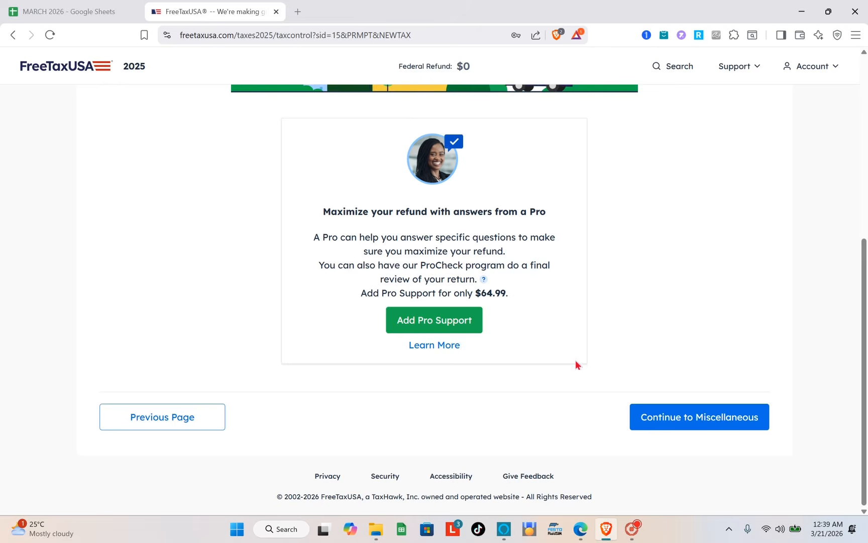
click(688, 417)
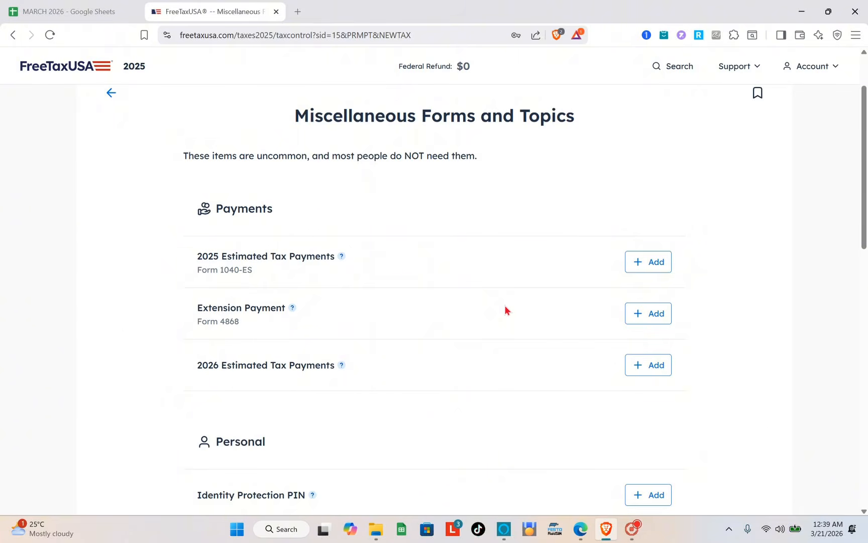
Step: Look through the payments, personal, income and other taxes items in Miscellaneous Forms and Topics, and continue without adding any
scroll(505, 308, down, 6)
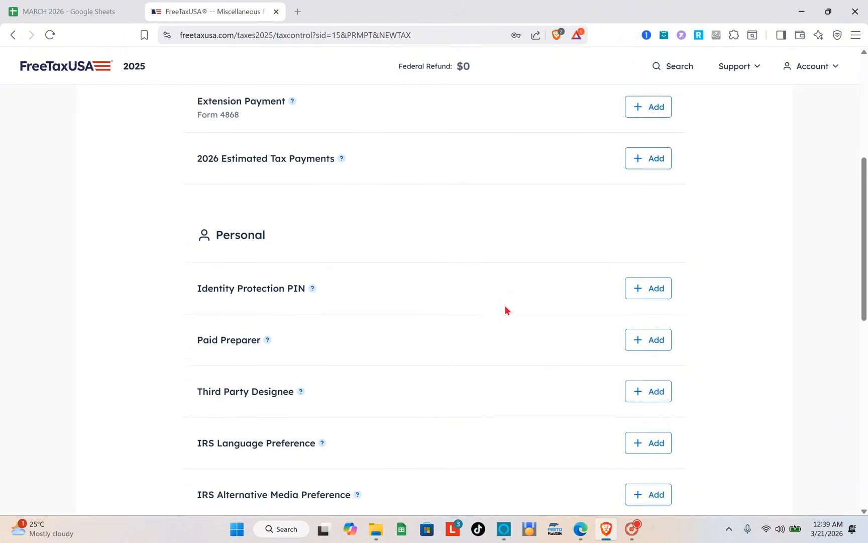
scroll(504, 308, down, 1)
scroll(504, 305, down, 6)
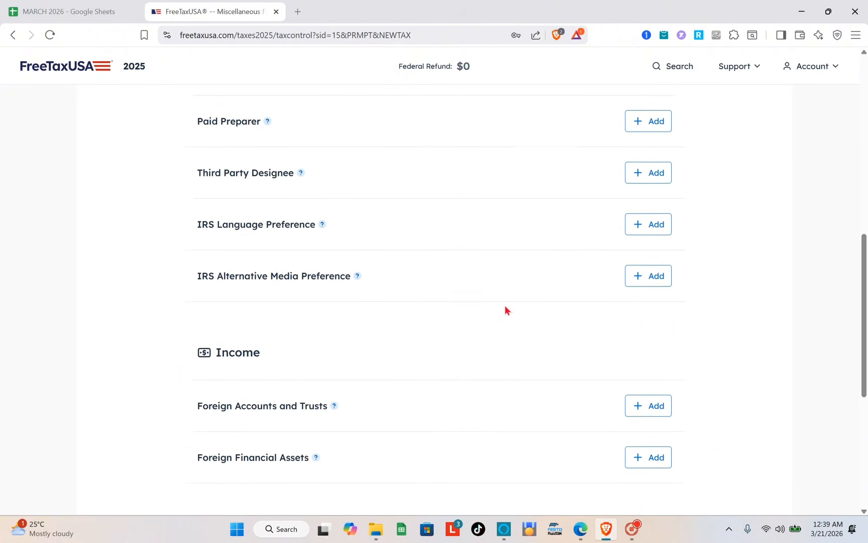
scroll(505, 306, down, 1)
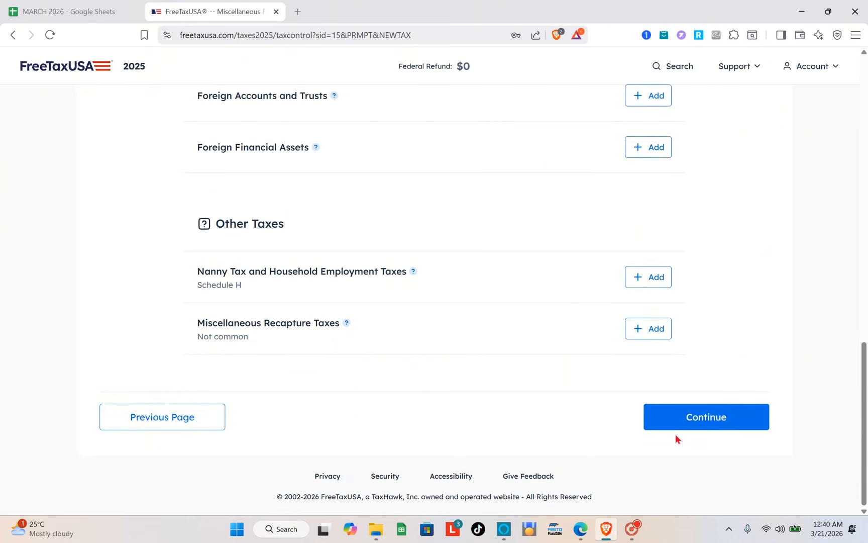
click(689, 417)
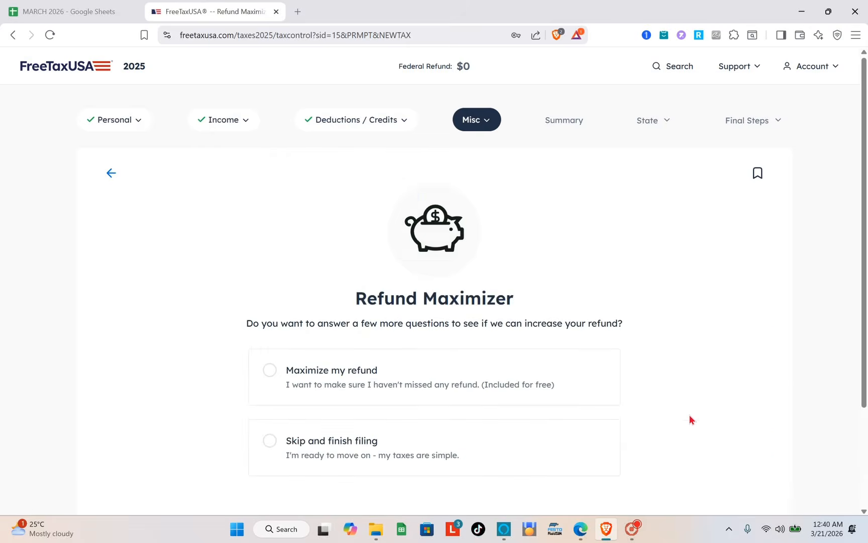
Step: Choose Skip and finish filing for the Refund Maximizer and save the choice
scroll(689, 417, down, 2)
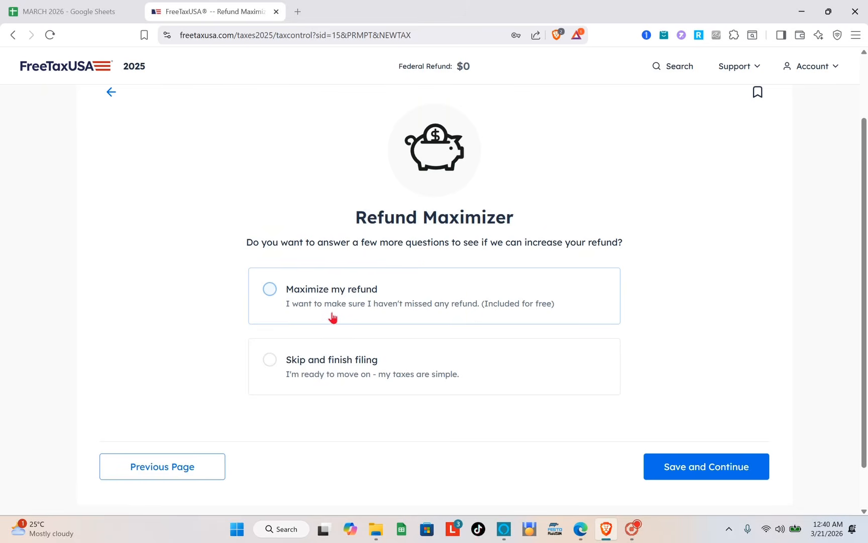
click(327, 381)
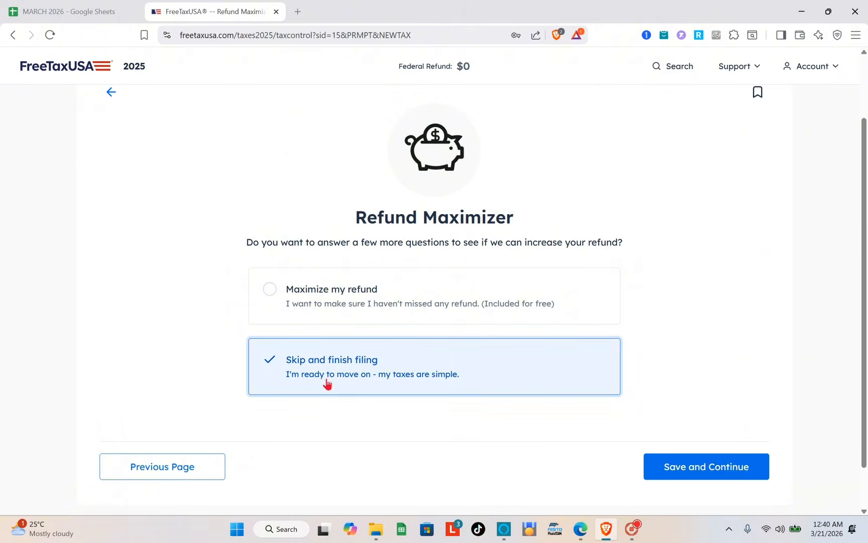
click(709, 472)
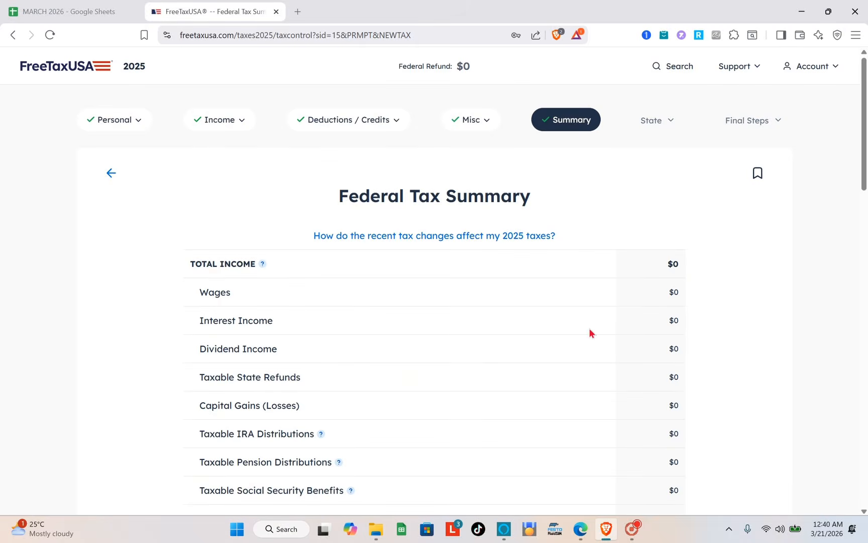
Step: Review the Federal Tax Summary down to the total amount owed, and continue
scroll(570, 325, down, 15)
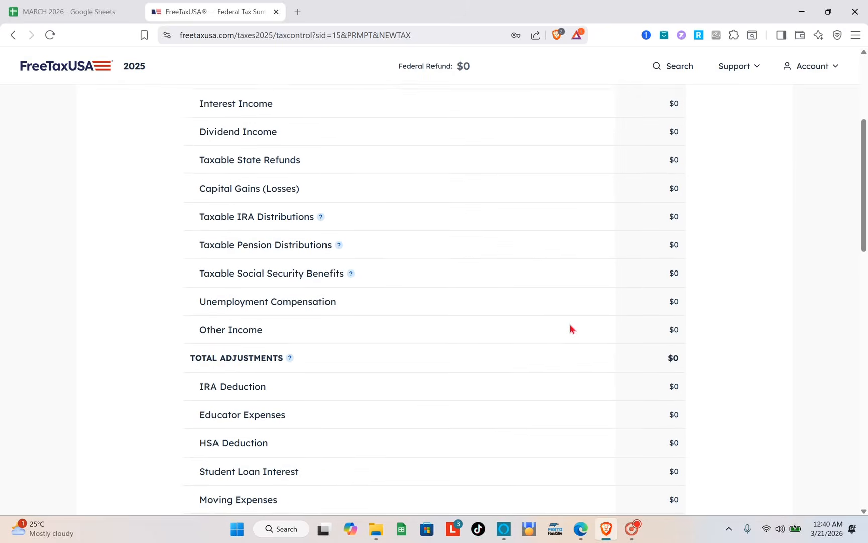
scroll(575, 362, down, 5)
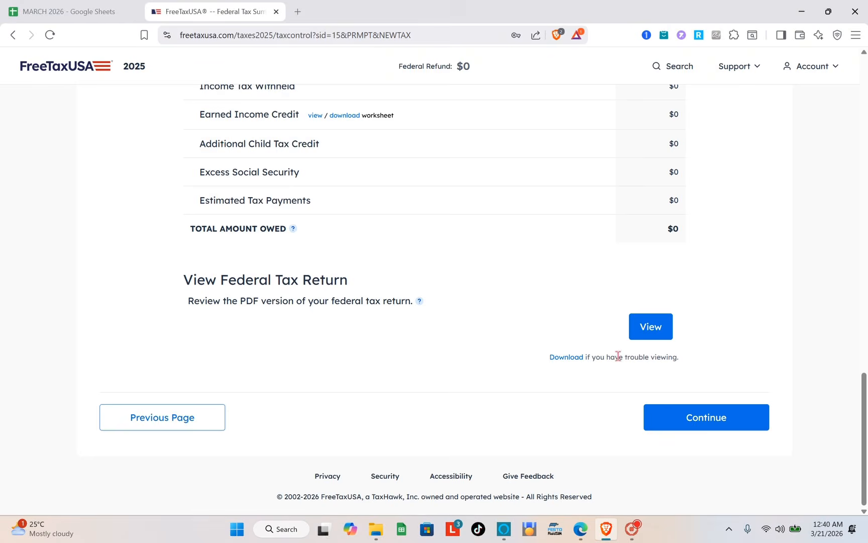
click(692, 422)
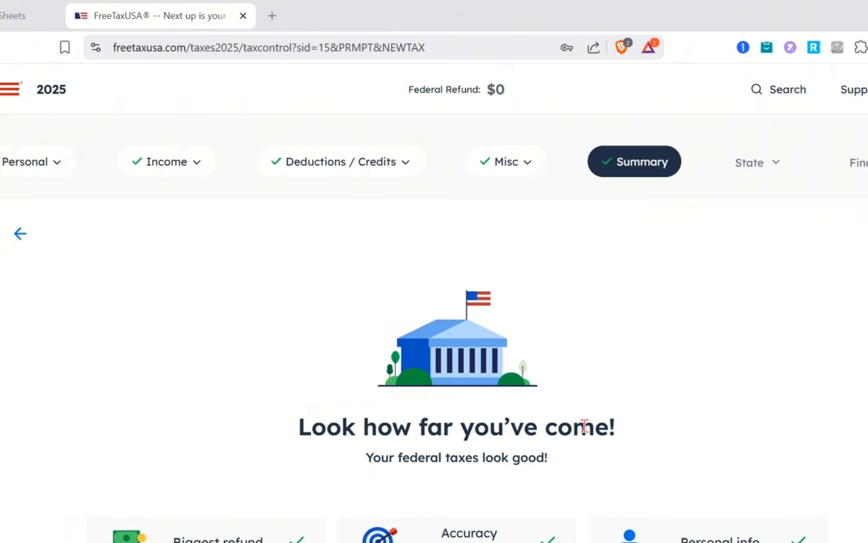
Step: Continue to the state return and keep Yes for Michigan residence on December 31, 2025 and for living there all year, saving both pages
scroll(583, 424, down, 3)
scroll(583, 424, down, 3)
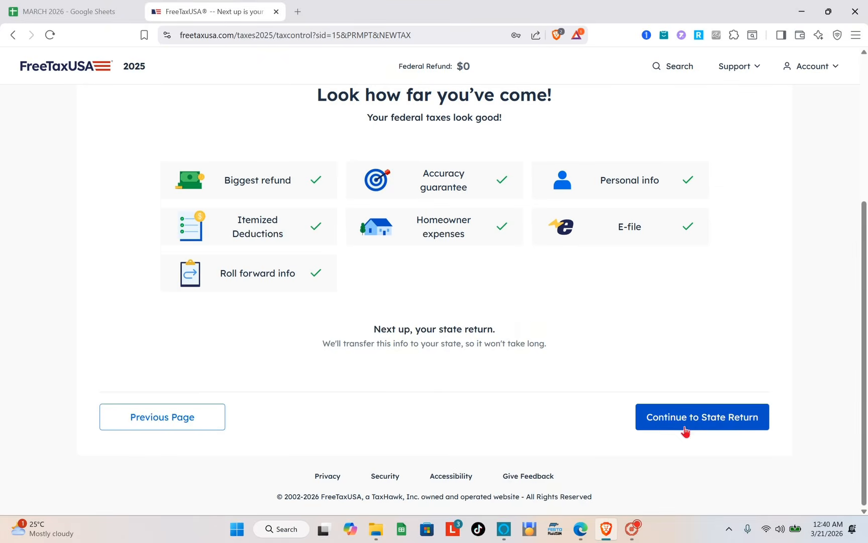
click(685, 428)
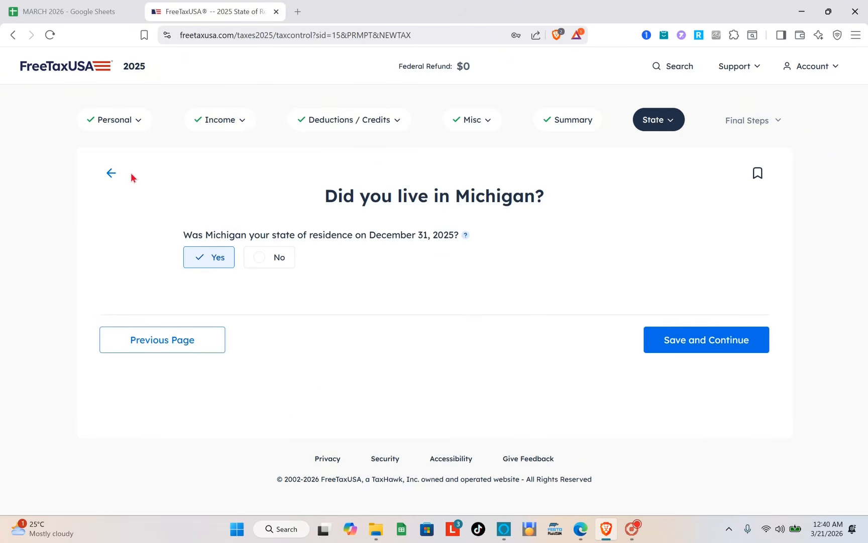
click(722, 342)
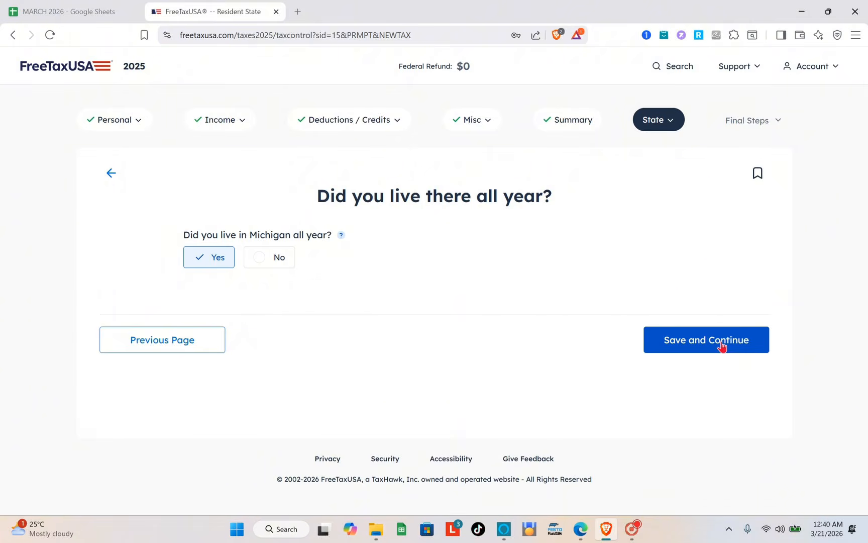
click(722, 342)
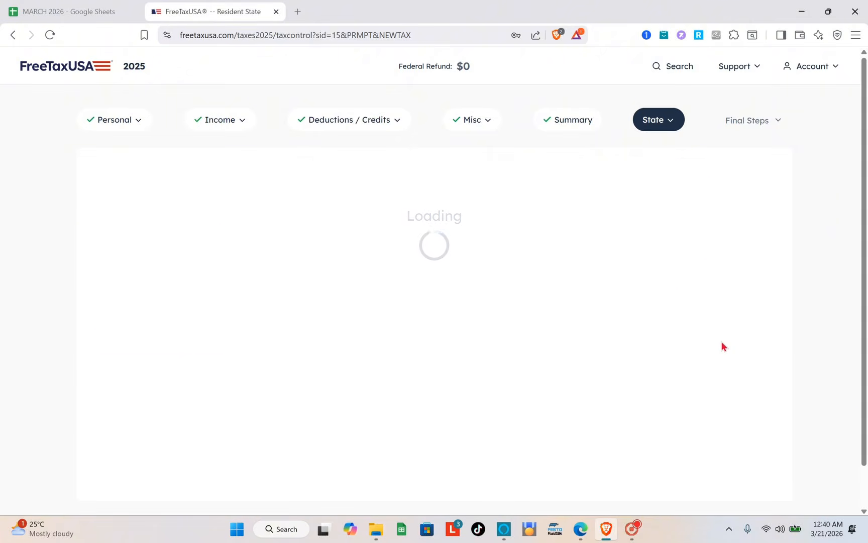
Step: Confirm full-year Michigan residency and save the basic info with Branch as the county, keeping No for the campaign fund and organ donor registry
click(701, 374)
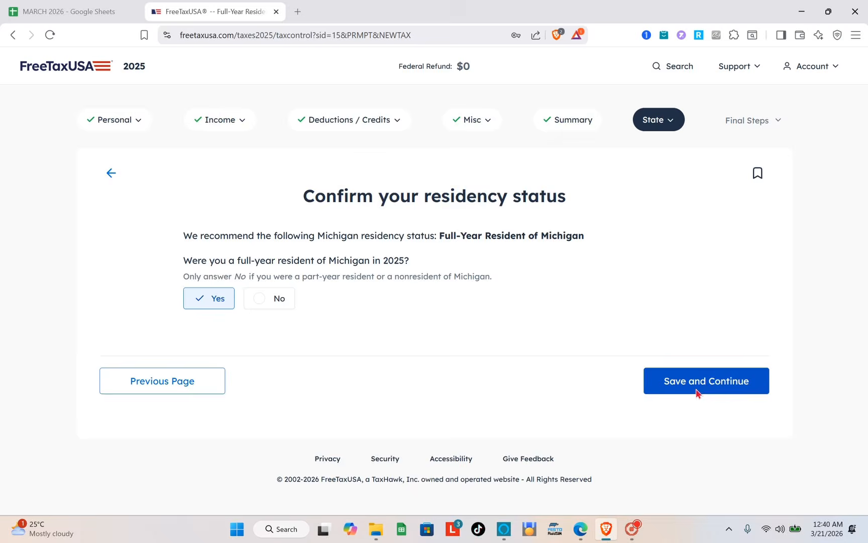
click(697, 391)
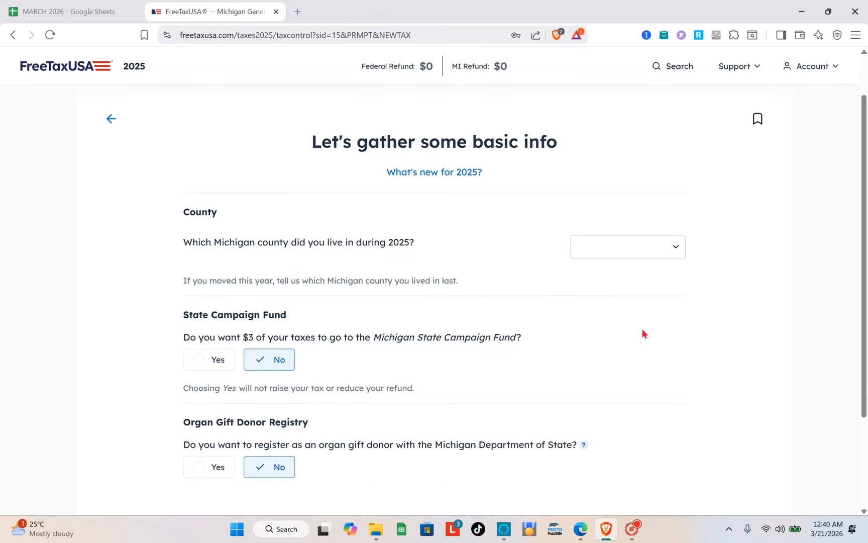
scroll(642, 332, down, 3)
click(678, 410)
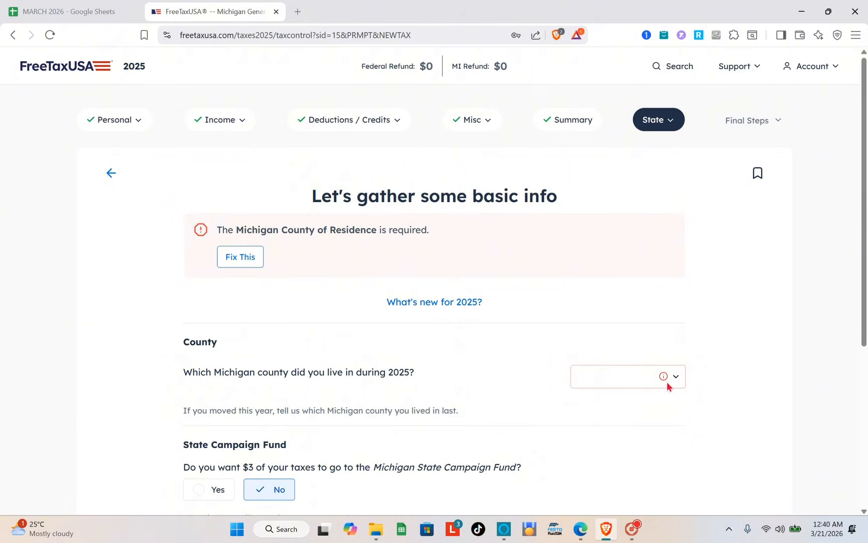
click(654, 381)
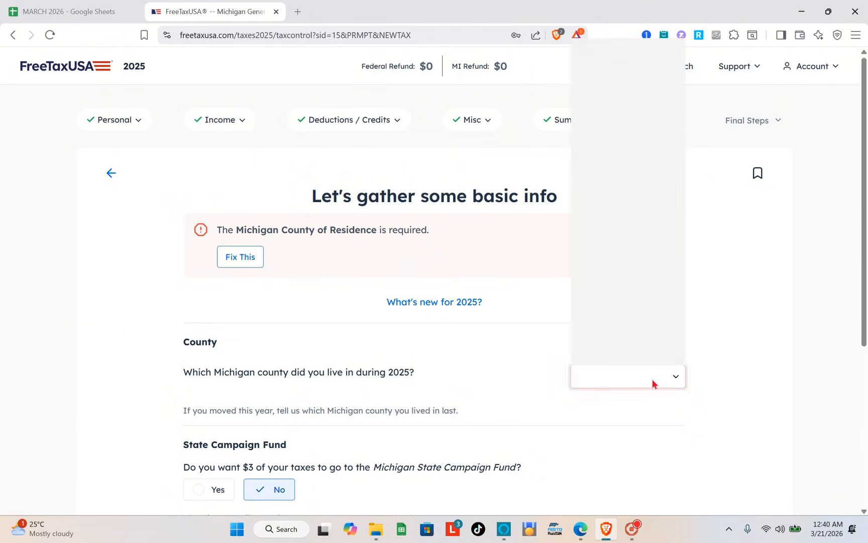
click(619, 241)
scroll(652, 316, down, 5)
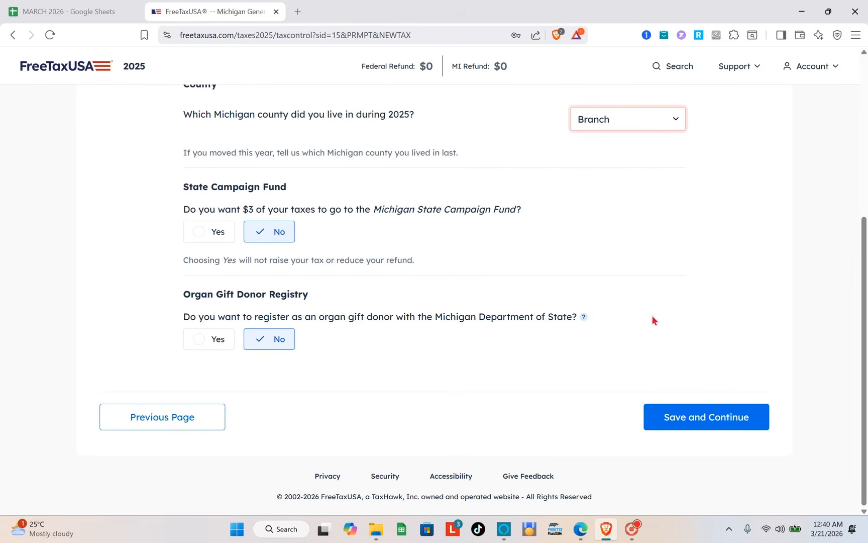
click(685, 427)
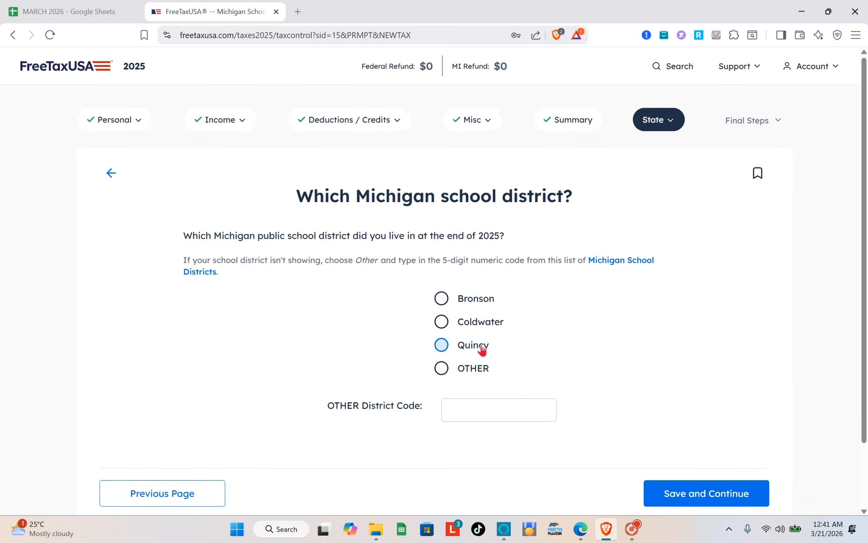
Step: Choose Bronson as the Michigan school district and save, keeping No for the disability, disabled veteran and stillbirth questions
click(441, 298)
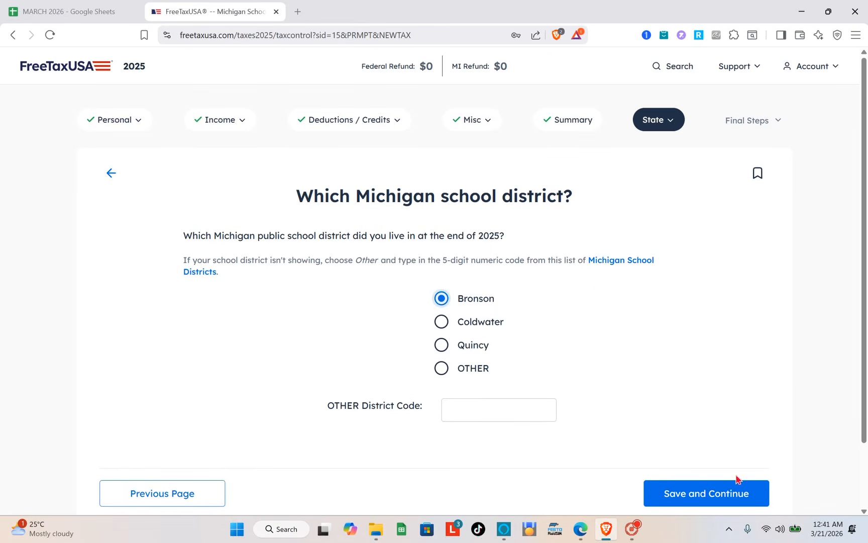
click(725, 494)
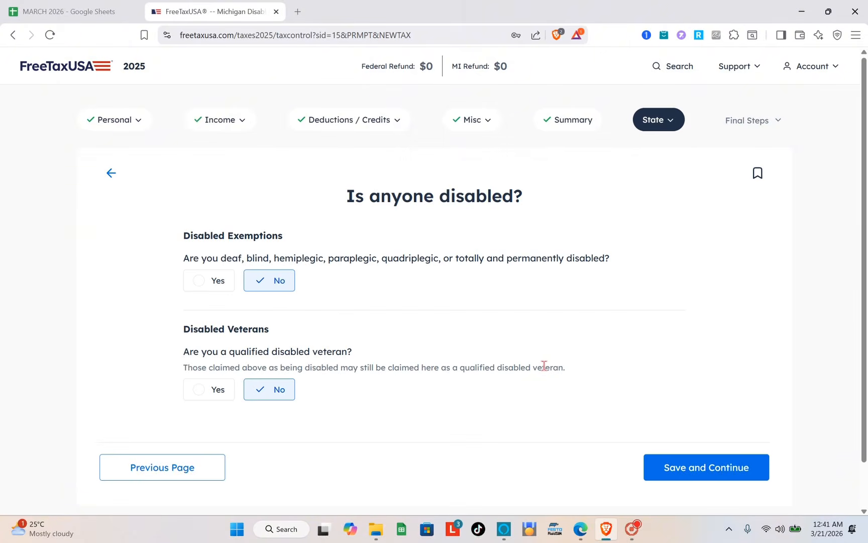
click(682, 467)
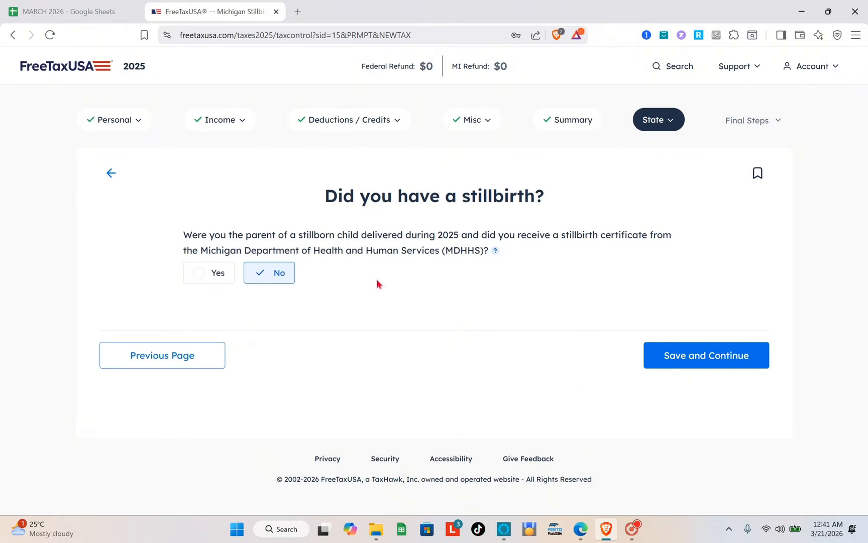
click(693, 357)
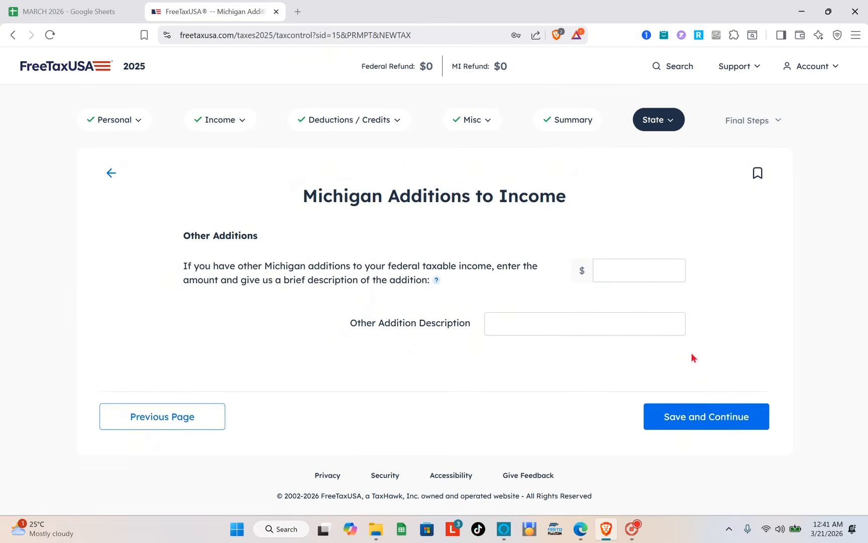
Step: Enter 600 as the other Michigan addition to income with the description 100, and save the page
click(628, 273)
text(600)
click(710, 419)
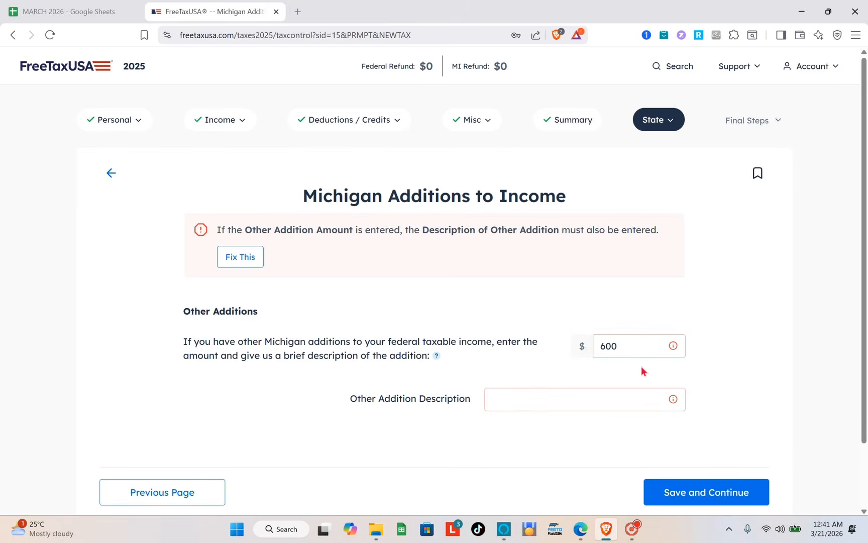
click(576, 404)
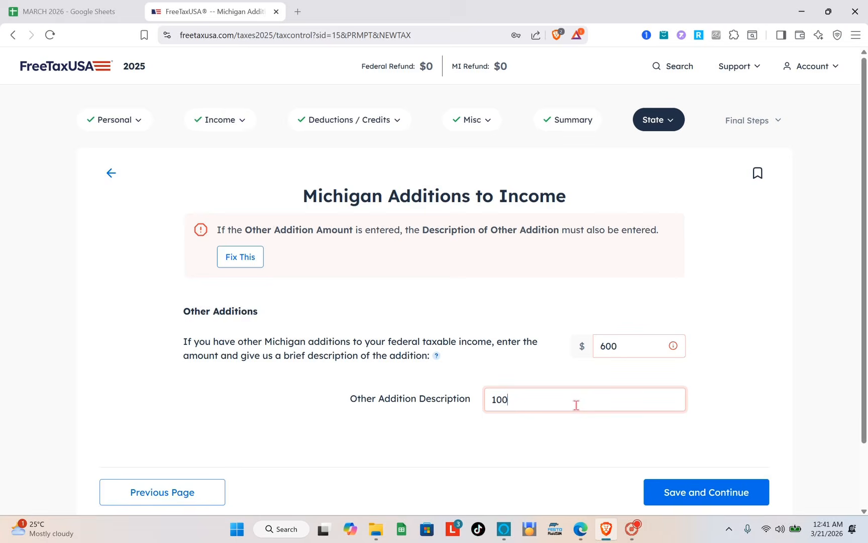
click(658, 482)
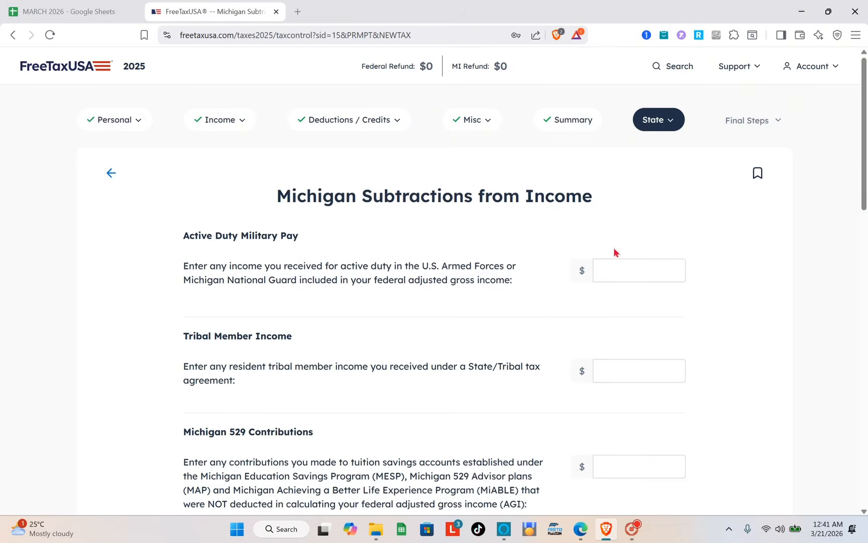
Step: Look through the Michigan Subtractions from Income page, from Active Duty Military Pay down to Other Subtractions
scroll(649, 268, down, 3)
scroll(650, 271, down, 15)
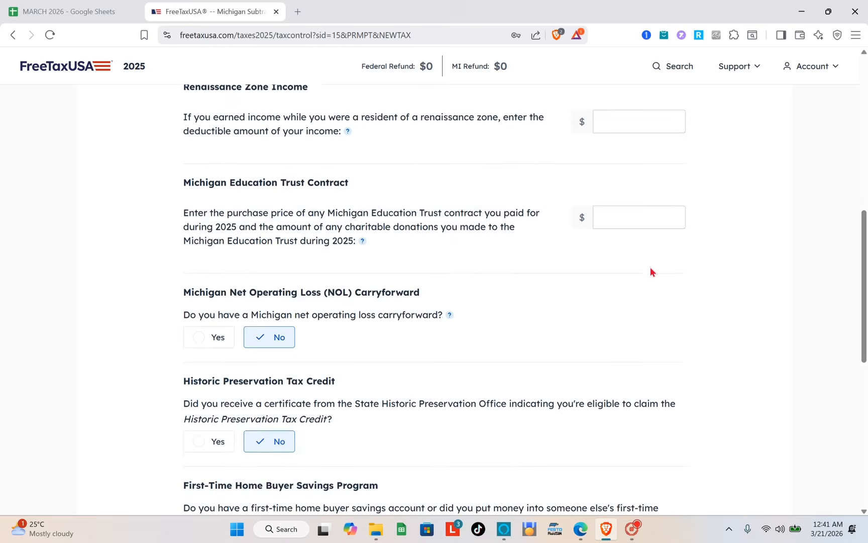
scroll(650, 271, up, 12)
scroll(650, 272, up, 6)
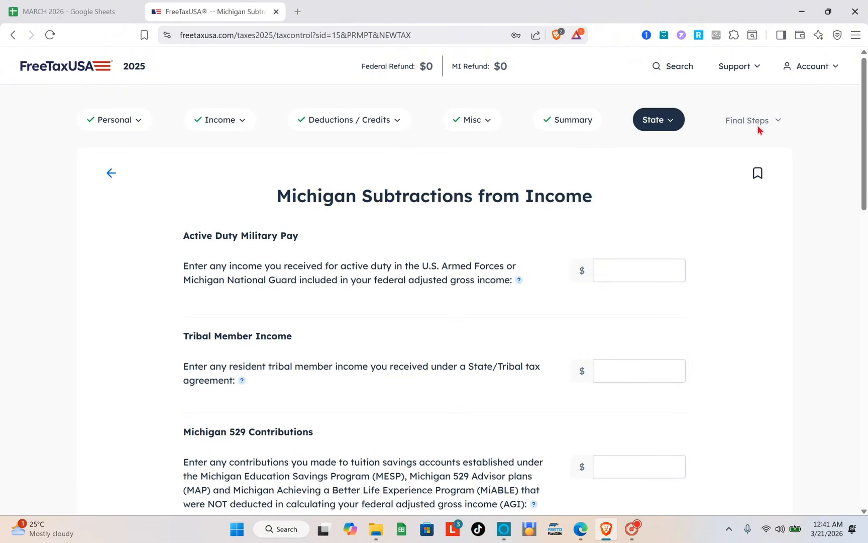
scroll(363, 373, down, 15)
scroll(364, 372, down, 3)
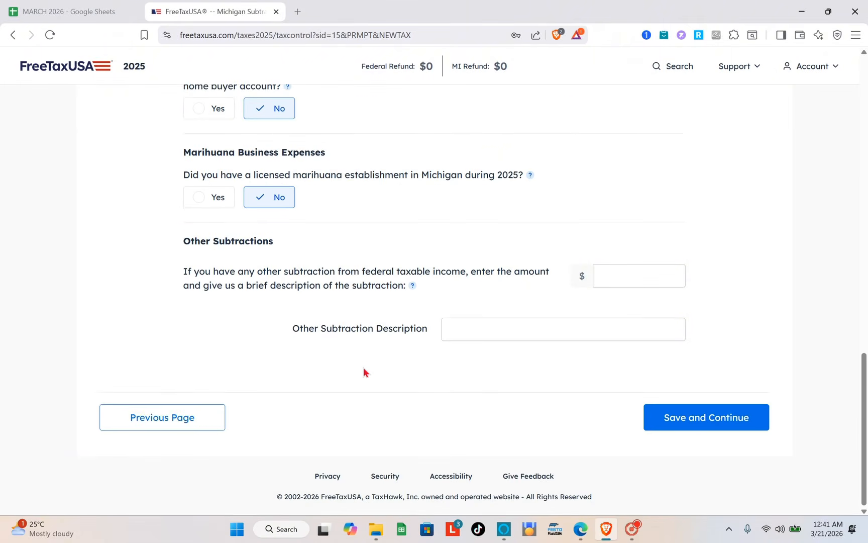
scroll(364, 371, up, 20)
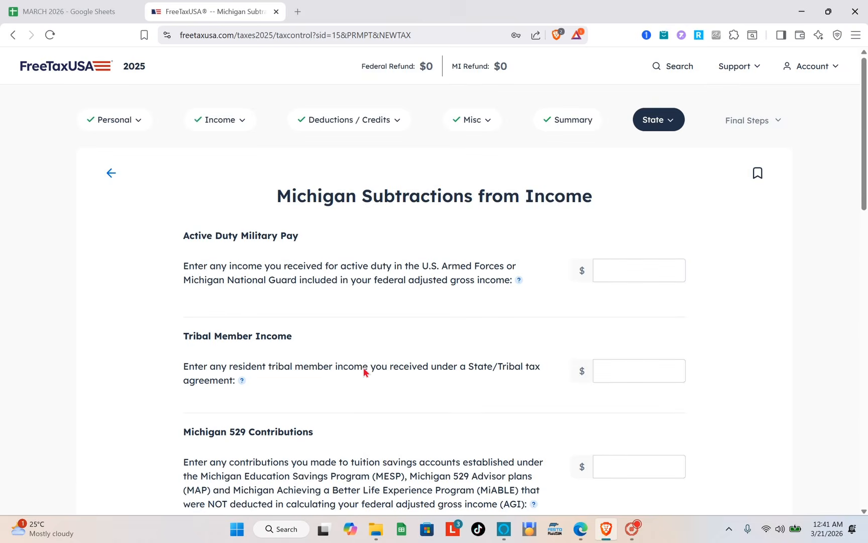
scroll(364, 372, down, 20)
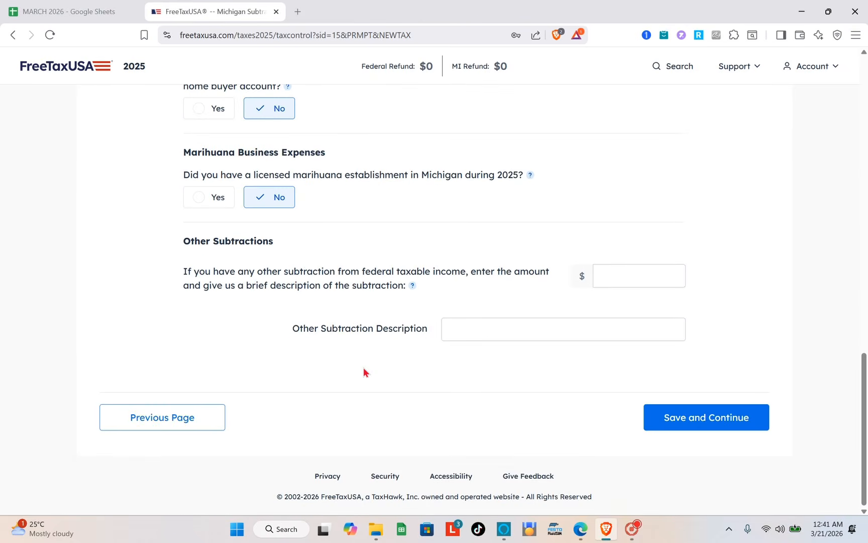
scroll(364, 366, up, 12)
scroll(365, 372, up, 8)
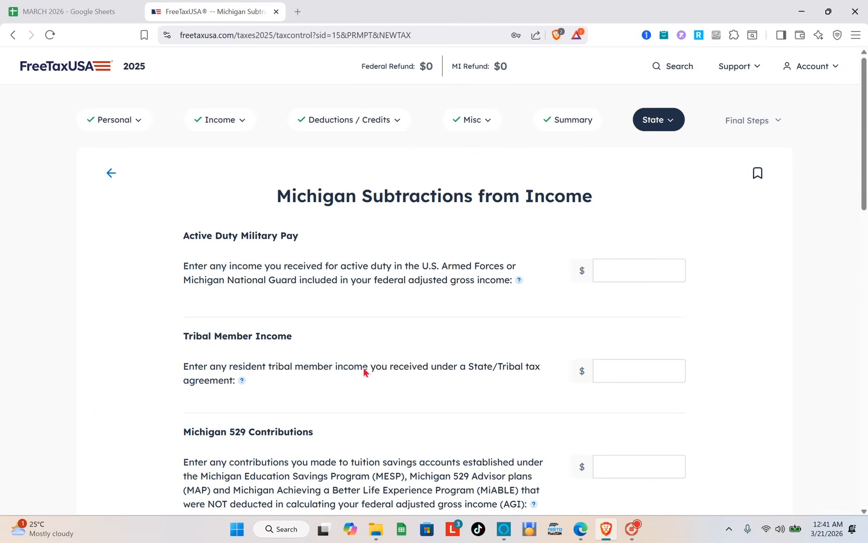